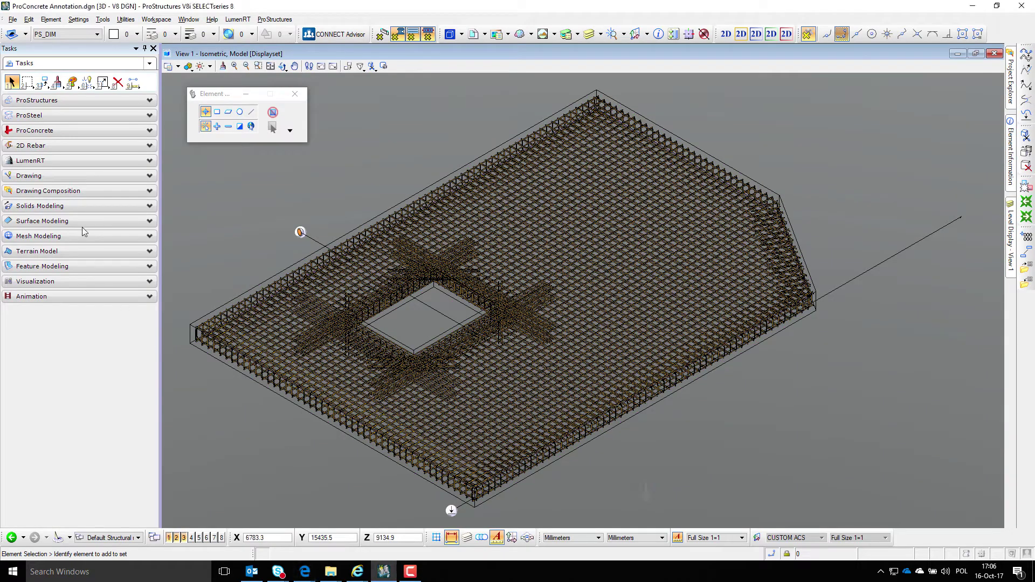
# Step: Open the Plan drawing model from the callout marker at the slab's front corner
pyautogui.click(53, 192)
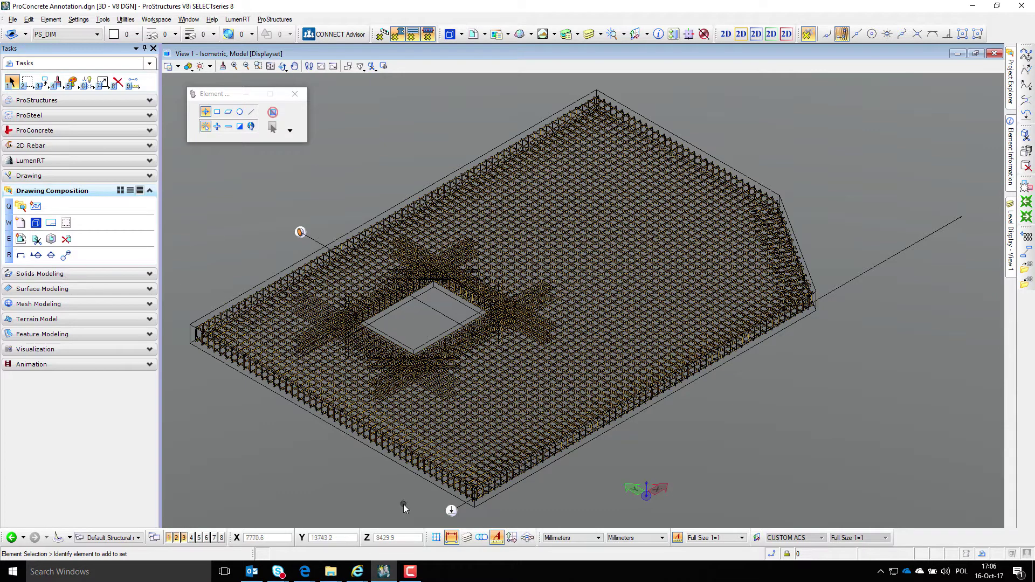
pyautogui.moveTo(449, 512)
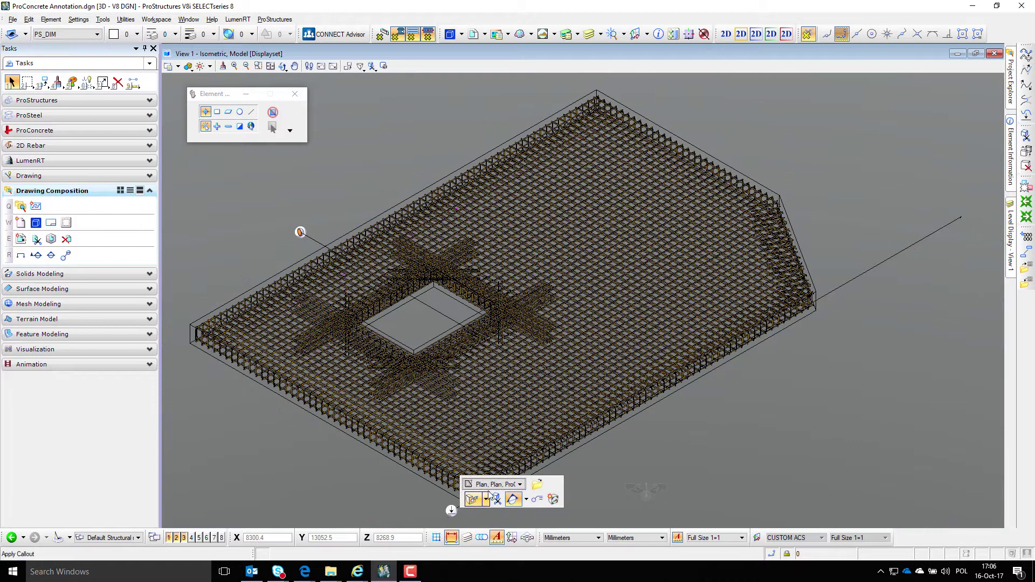
pyautogui.click(536, 487)
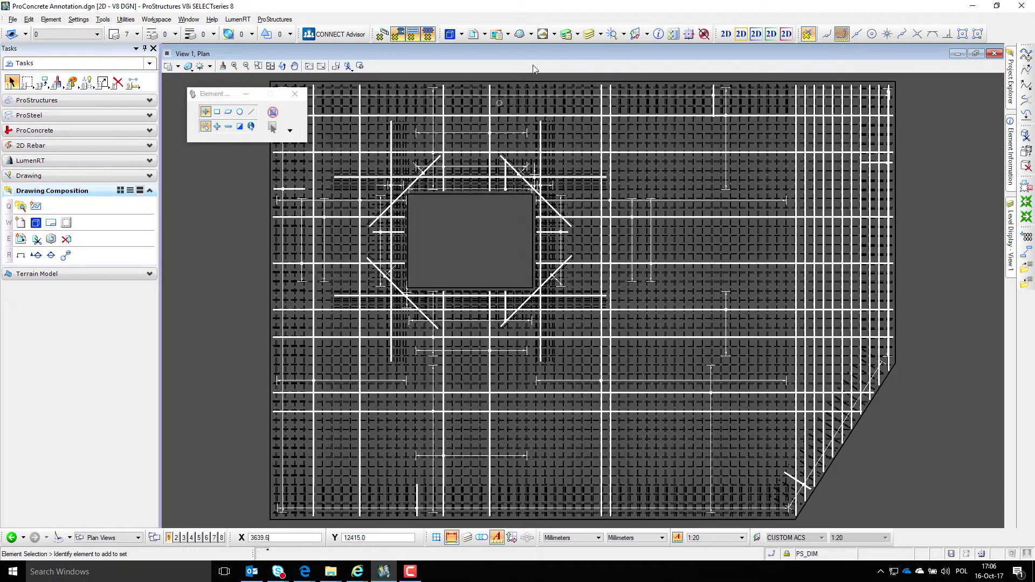
# Step: Turn off levels PC_REBAR, SR-RBAR-SLAB-FNDN, SR-RBAR-SLAB-LV01 and SR-RBAR-SLAB-LV02 in the drawing's referenced Model
pyautogui.click(600, 32)
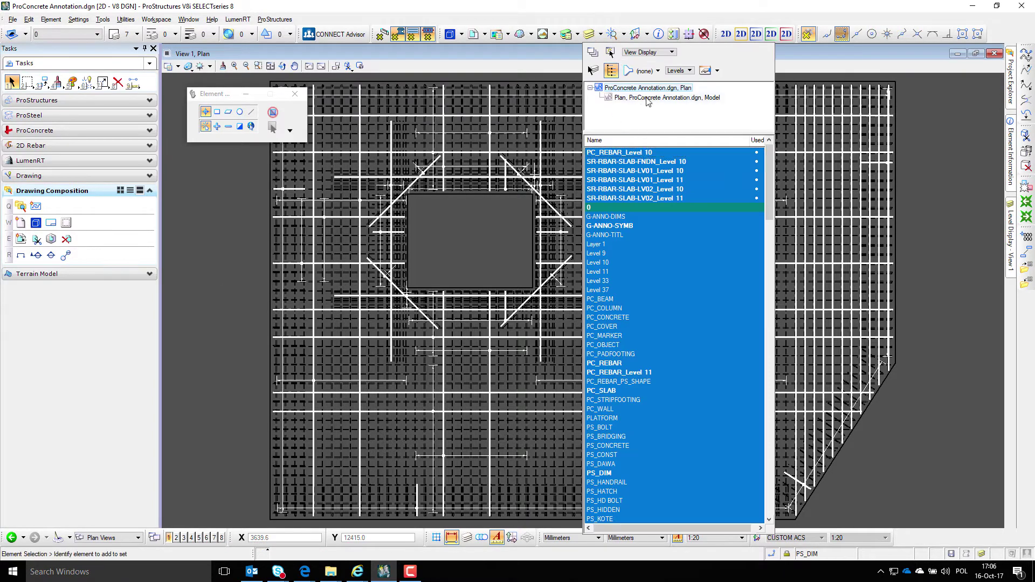
pyautogui.click(637, 161)
pyautogui.moveTo(636, 189); pyautogui.dragTo(636, 207)
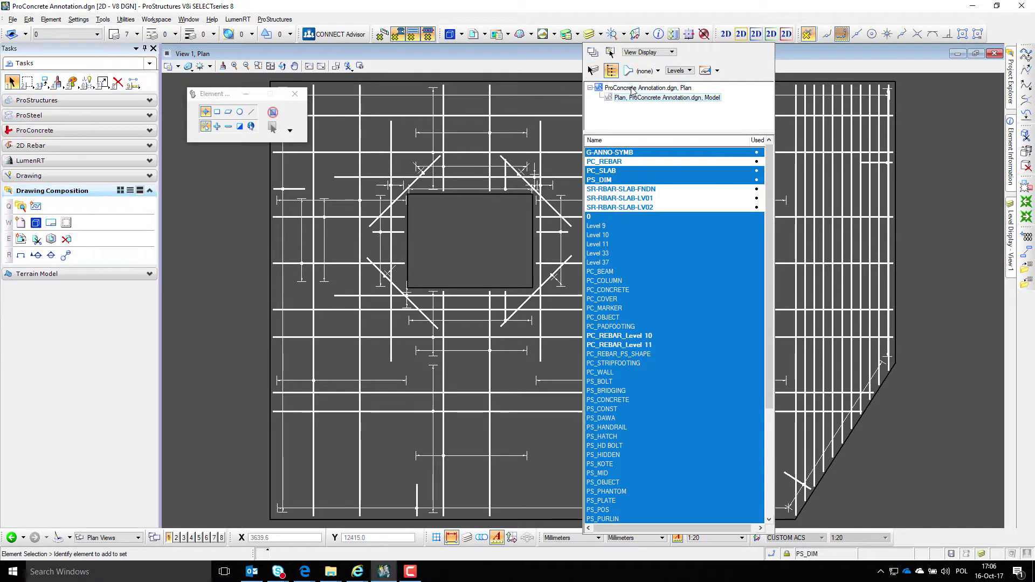
# Step: Turn off levels PC_REBAR_Level 10, SR-RBAR-SLAB-LV01_Level 10 and SR-RBAR-SLAB-LV01_Level 11 in the Plan drawing itself
pyautogui.click(632, 88)
pyautogui.click(635, 153)
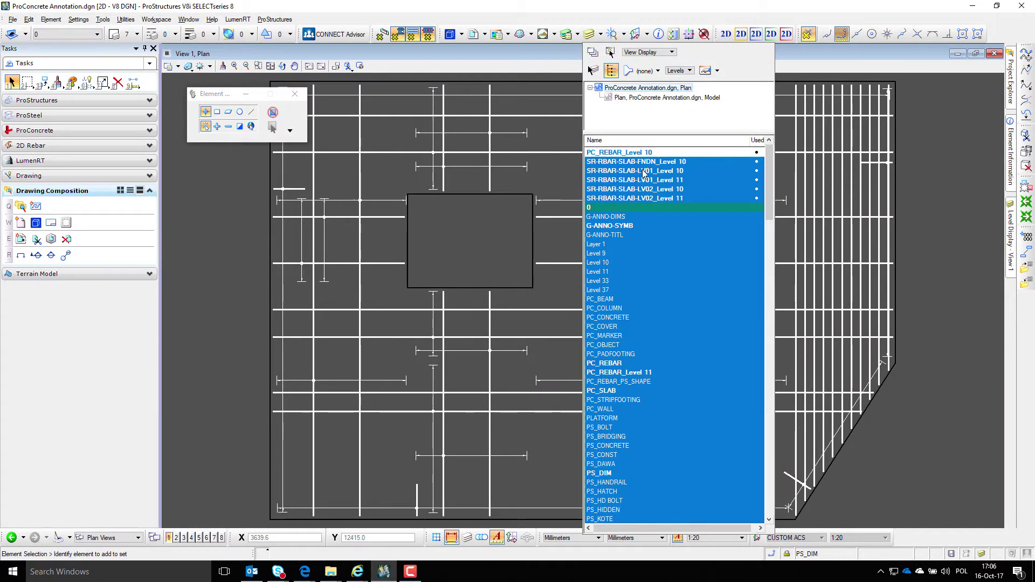
pyautogui.moveTo(647, 169); pyautogui.dragTo(641, 180)
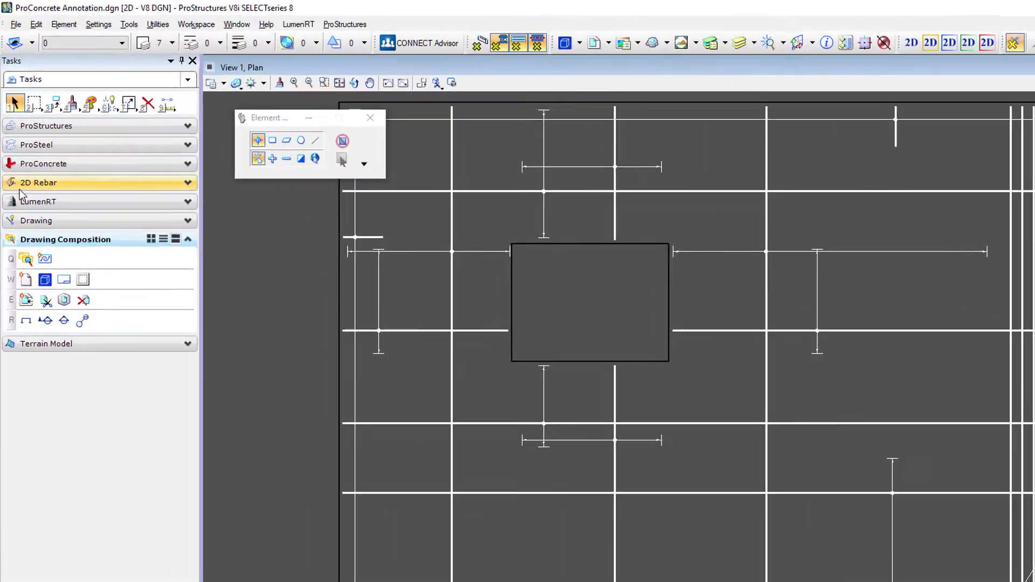
# Step: Open the bar range just right of the rectangular slab opening for 2D Rebar modification
pyautogui.click(13, 146)
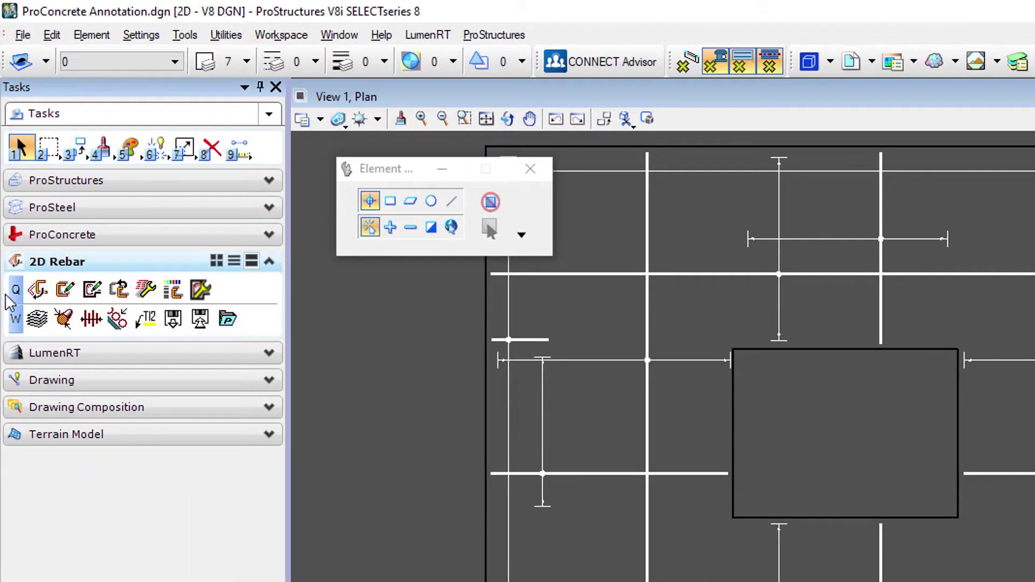
pyautogui.click(37, 290)
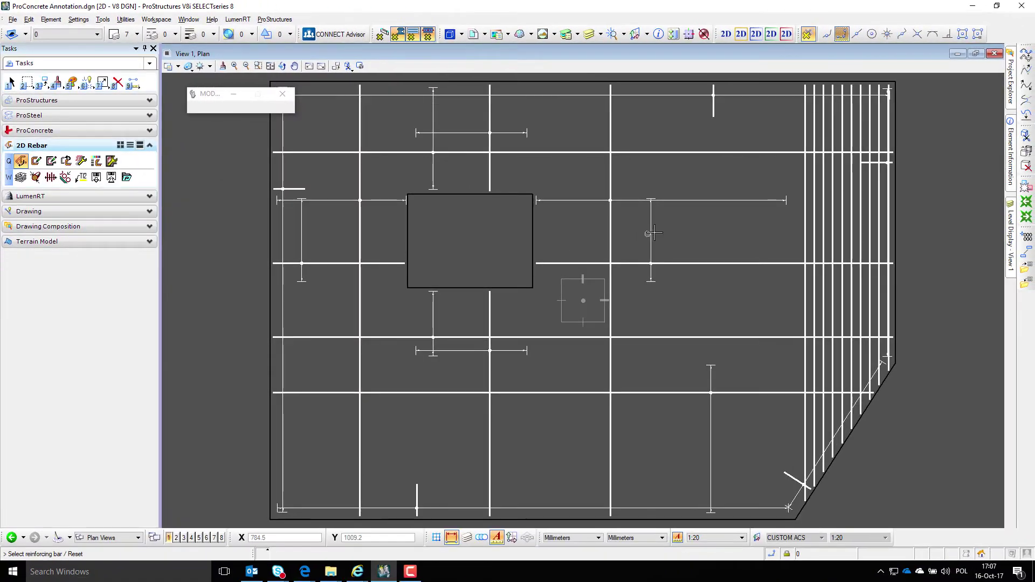
pyautogui.click(653, 233)
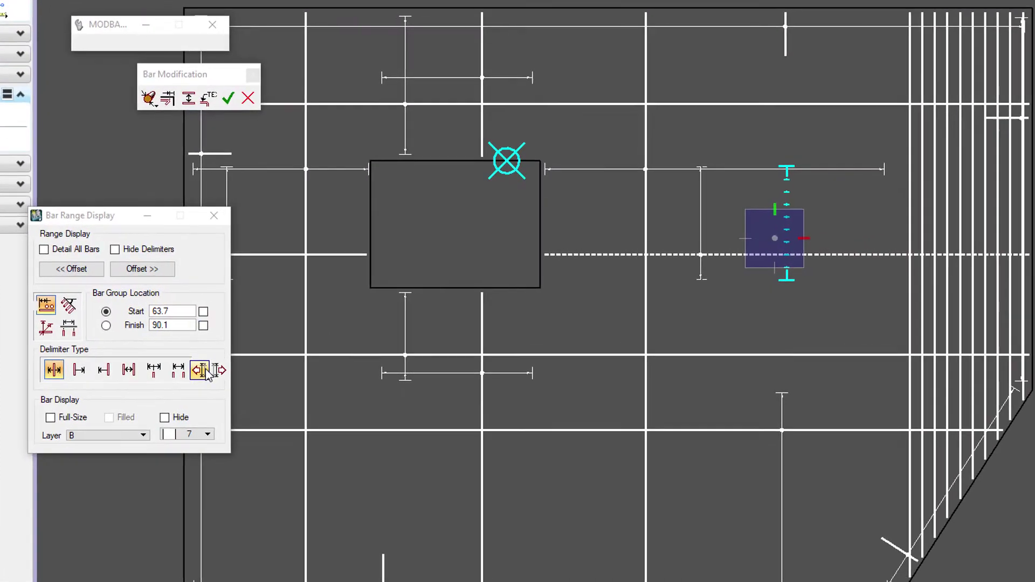
# Step: Try shifting the bar range's delimiter line toward the opening and return it to its original place
pyautogui.click(199, 370)
pyautogui.click(200, 370)
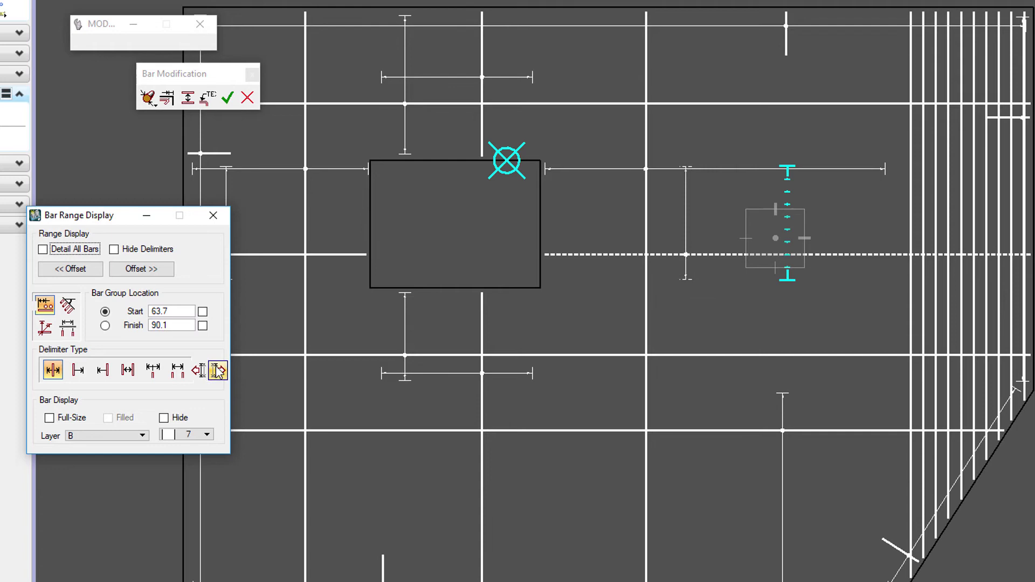
pyautogui.click(217, 371)
pyautogui.click(218, 370)
# Step: Offset the displayed representative bar three positions upward within its range
pyautogui.click(165, 271)
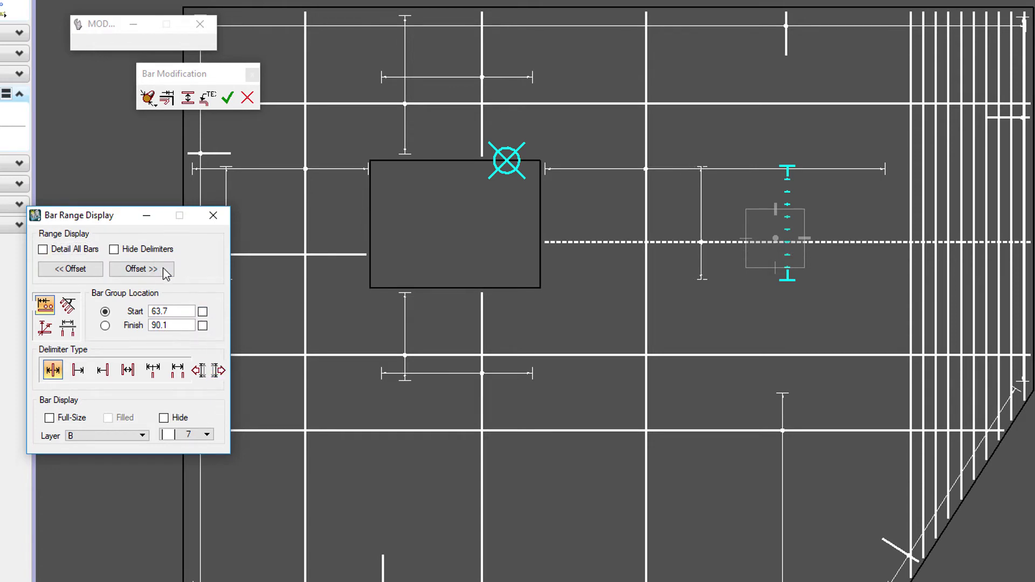
pyautogui.click(164, 270)
pyautogui.click(165, 270)
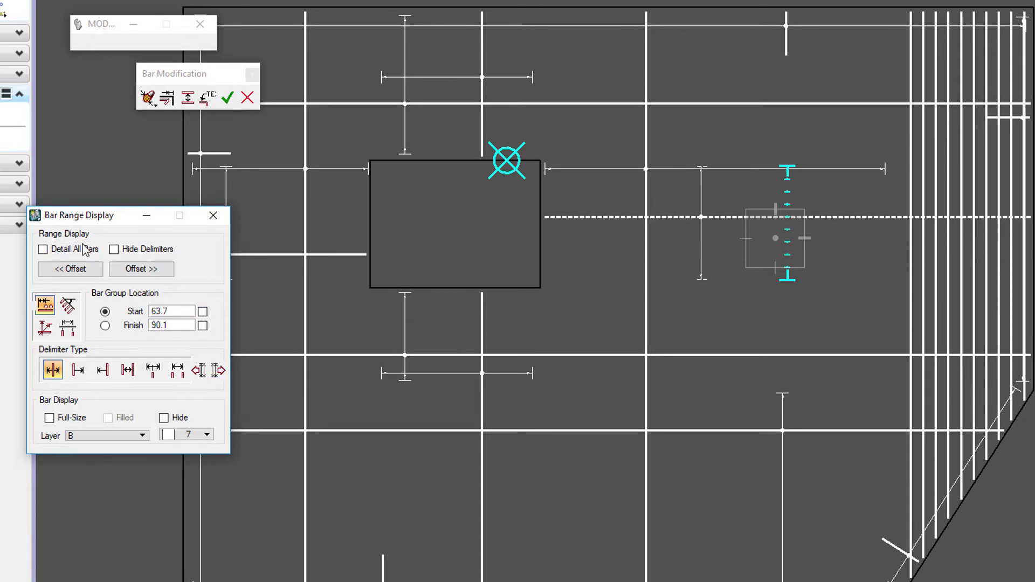
# Step: Try the Detail All Bars, Full-Size, Filled and Hide display options on the bar range, switching each off again
pyautogui.click(67, 254)
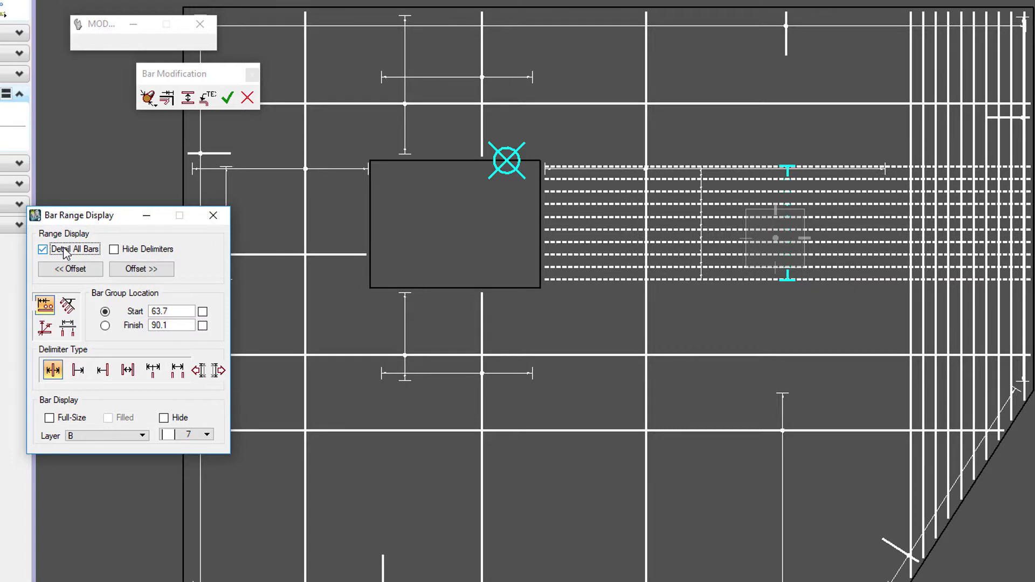
pyautogui.click(64, 251)
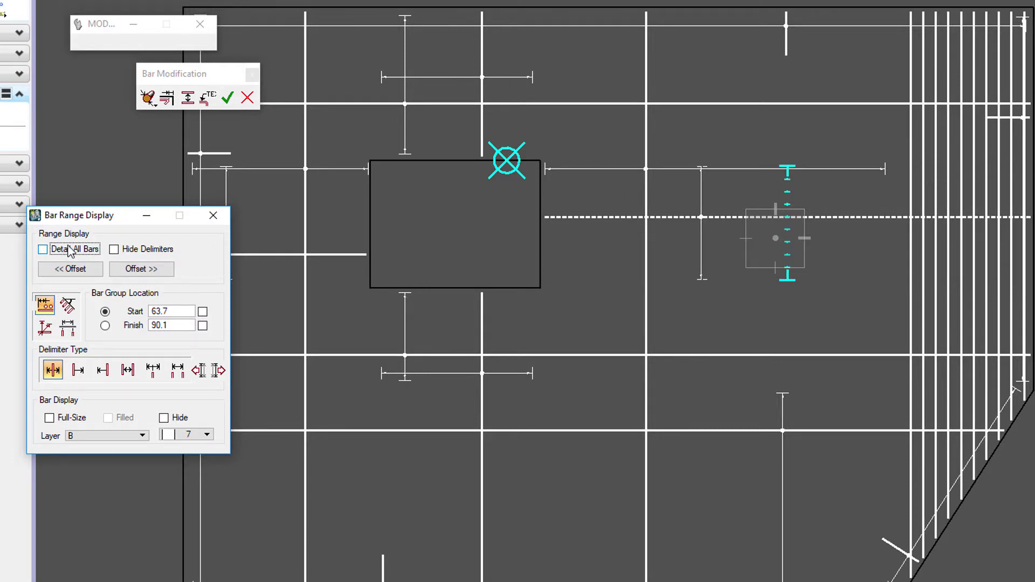
pyautogui.click(59, 420)
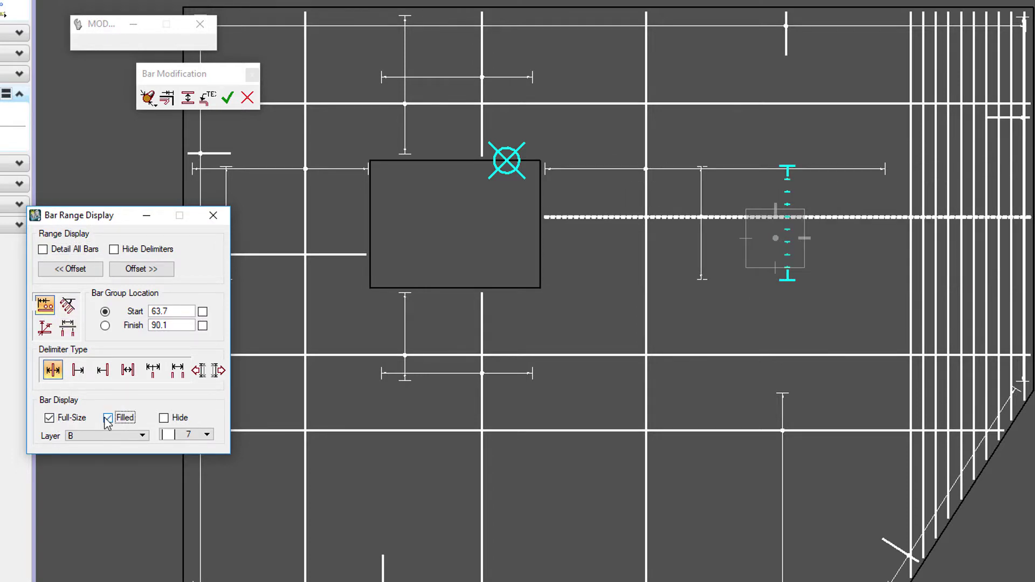
pyautogui.click(65, 421)
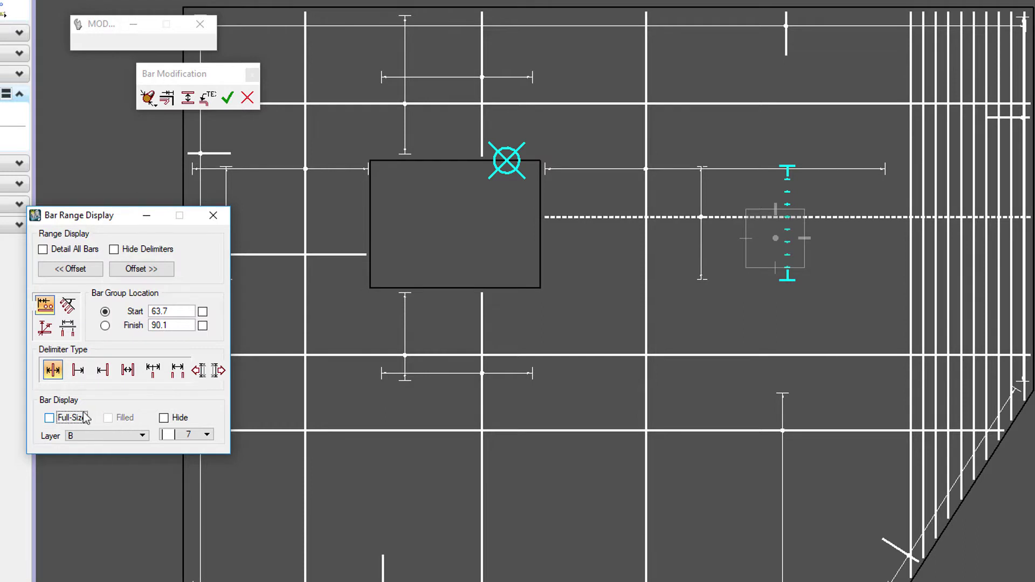
pyautogui.click(180, 418)
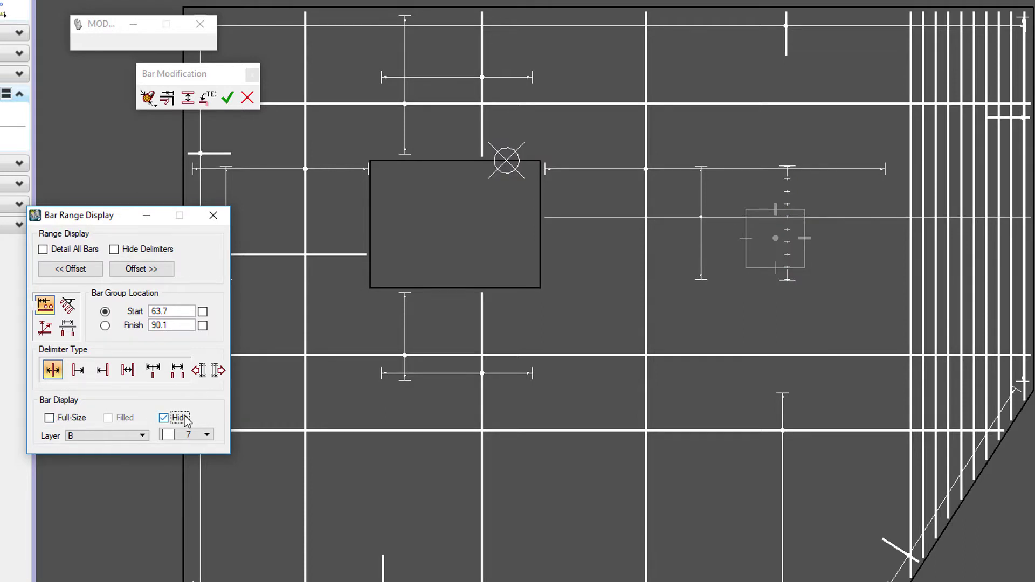
pyautogui.click(179, 418)
# Step: Add an arrow leader label with Angle Lock off, pointing at the bar's range dot and placed below the bar
pyautogui.click(207, 98)
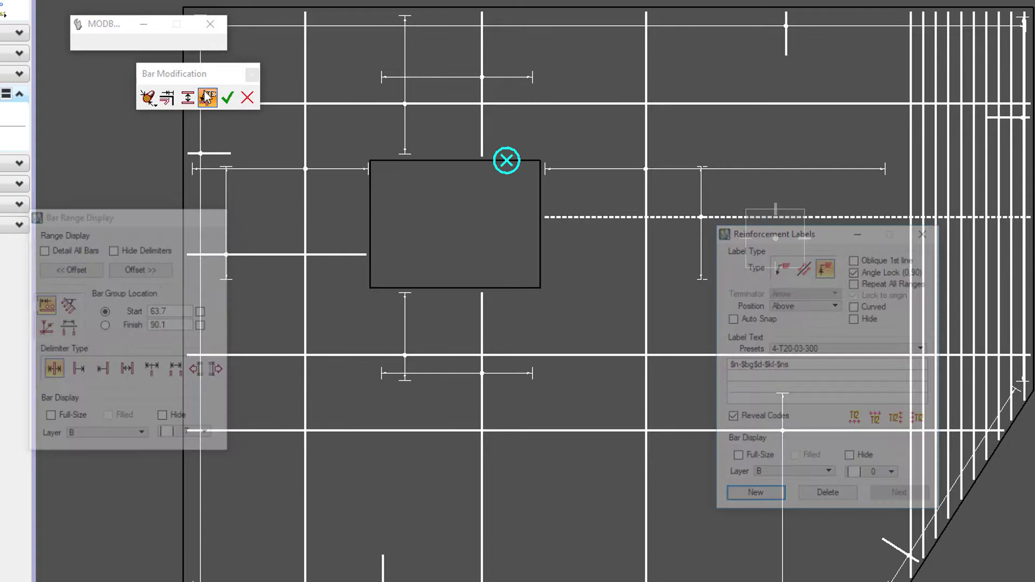
pyautogui.click(776, 270)
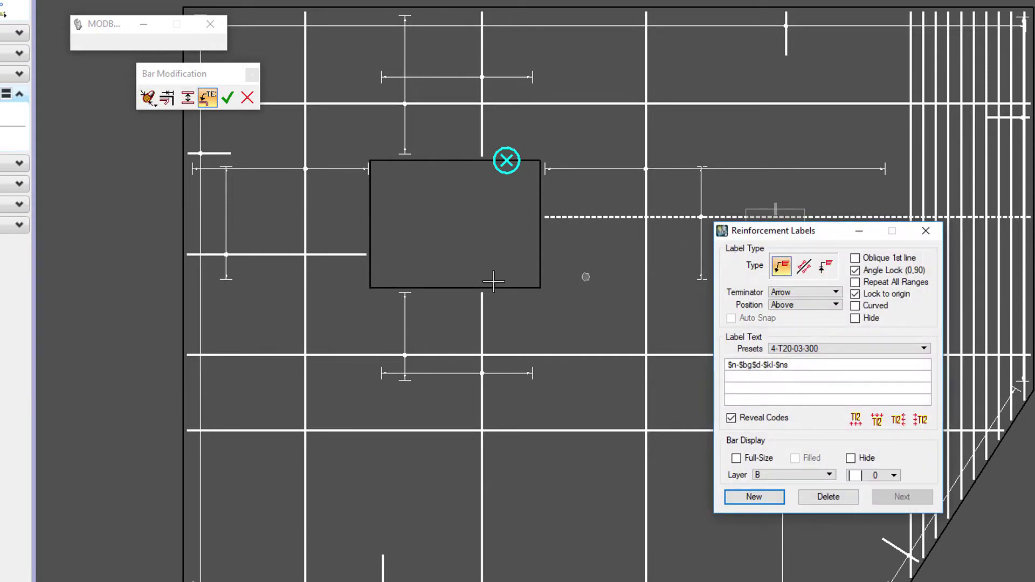
pyautogui.scroll(-4, 456, 274)
pyautogui.scroll(4, 636, 266)
pyautogui.click(545, 259)
pyautogui.scroll(3, 533, 258)
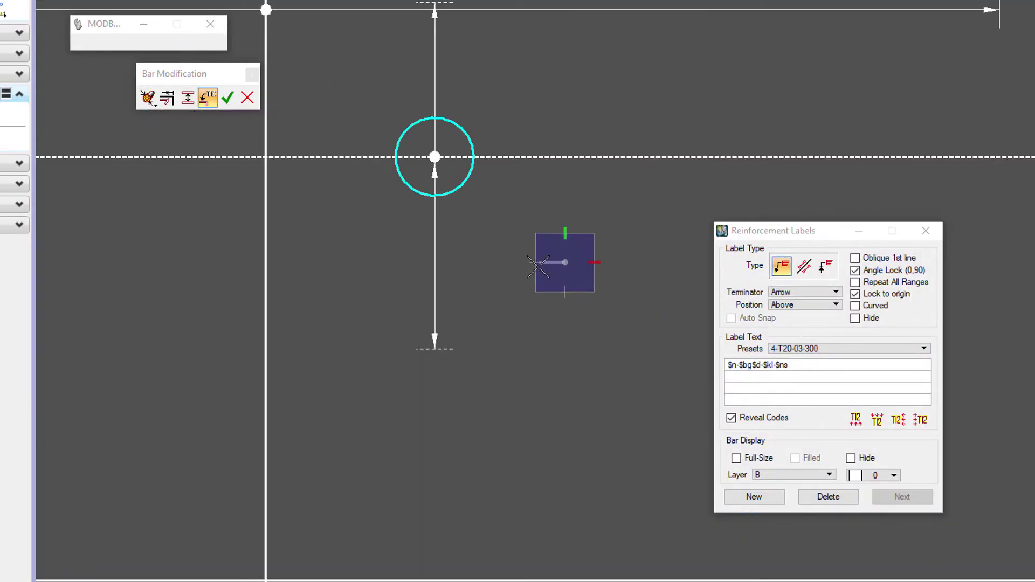
pyautogui.click(895, 270)
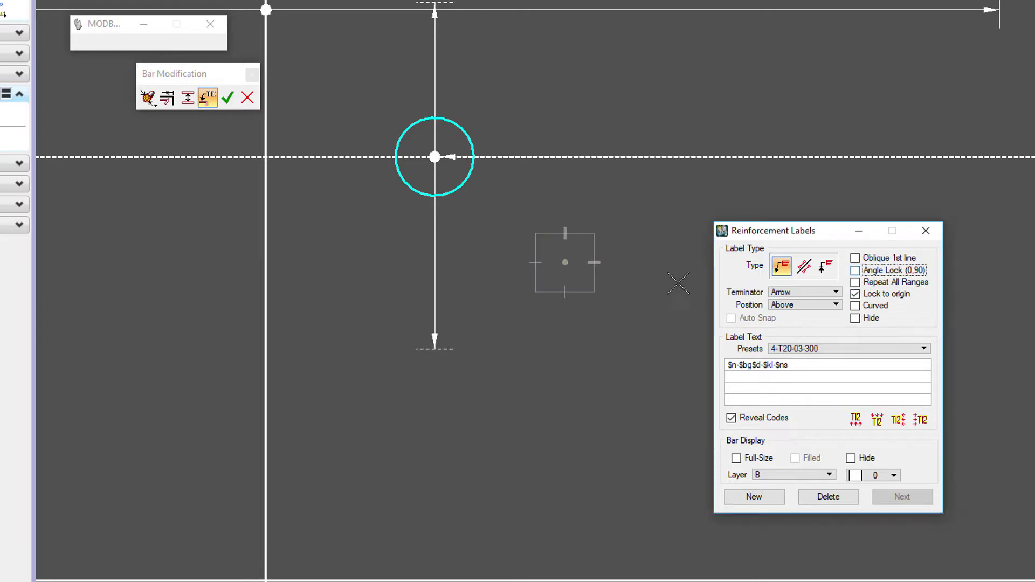
pyautogui.click(564, 291)
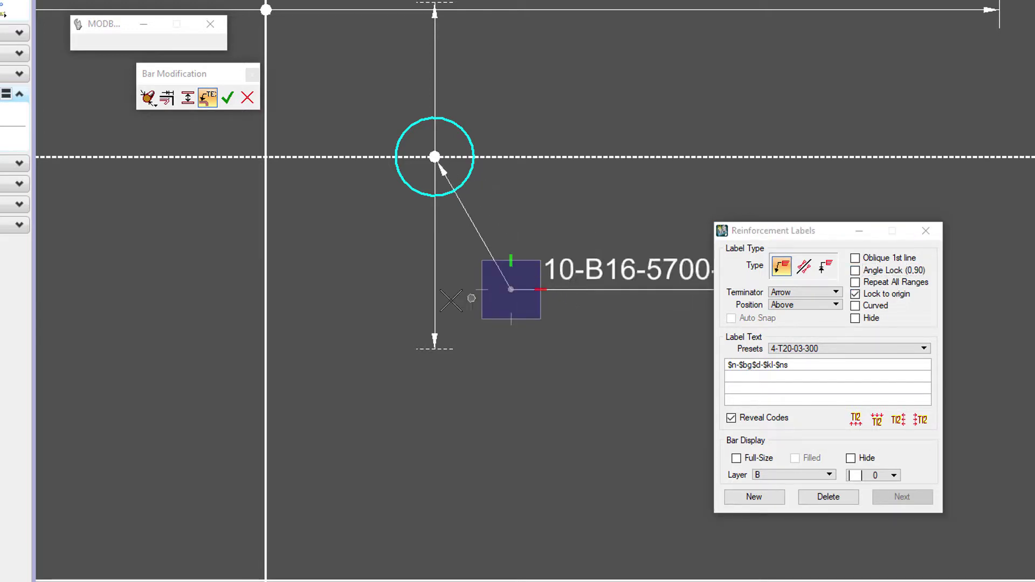
pyautogui.moveTo(654, 328); pyautogui.dragTo(507, 343, button='middle')
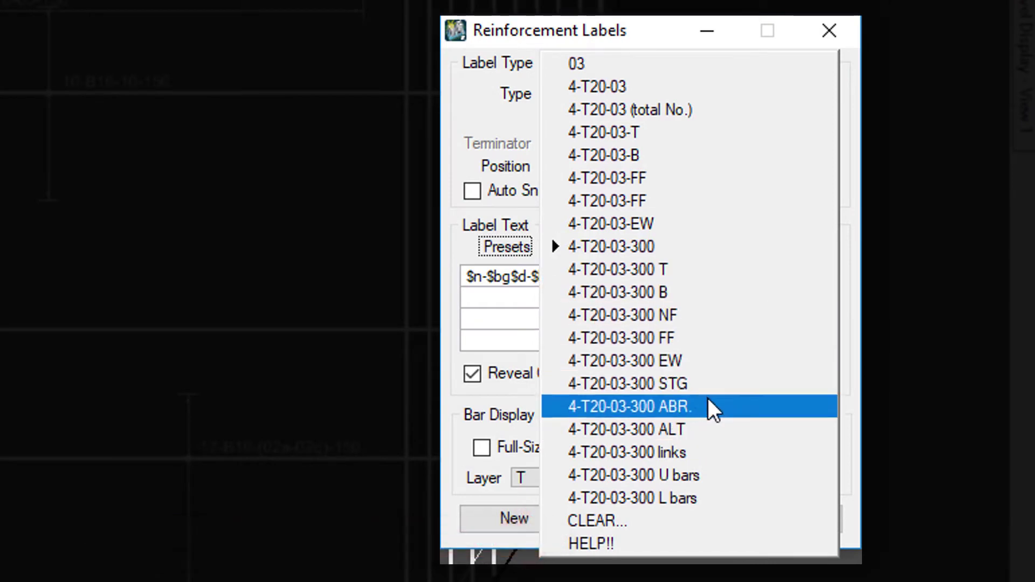
# Step: Try a line label, replace it with a label at the lower end of the range delimiter, and accept the bar modification
pyautogui.click(623, 33)
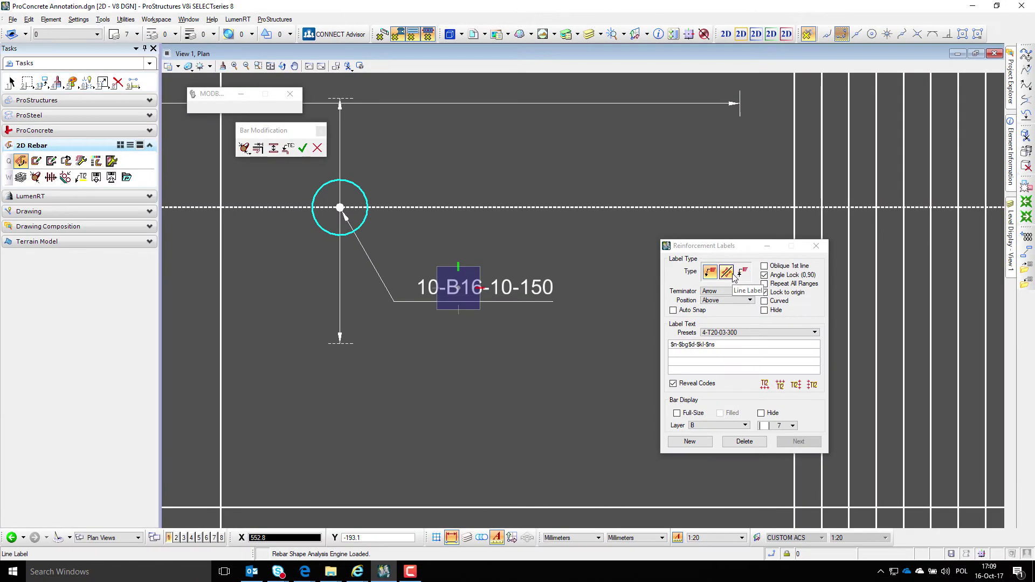
pyautogui.click(731, 274)
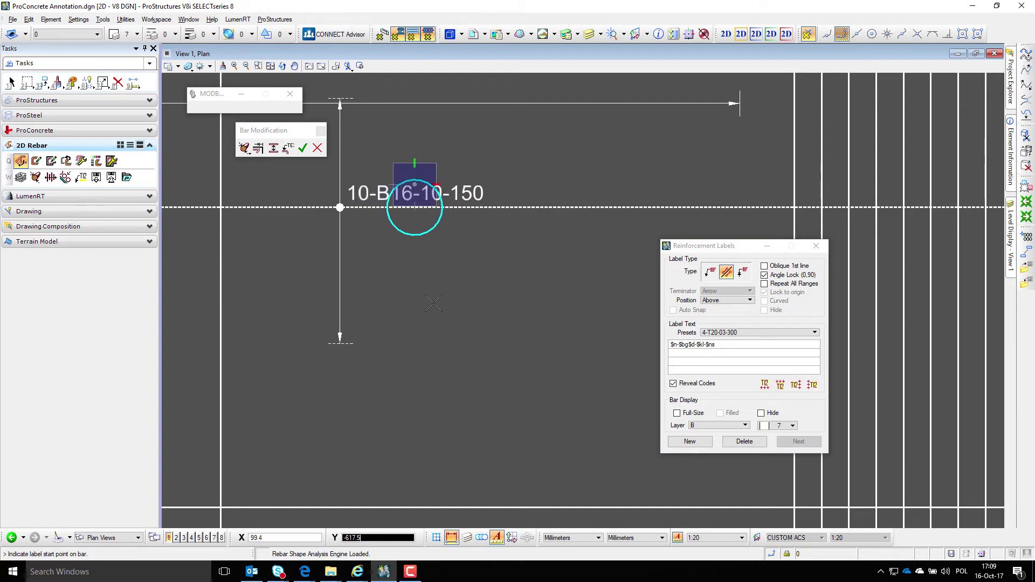
pyautogui.click(742, 272)
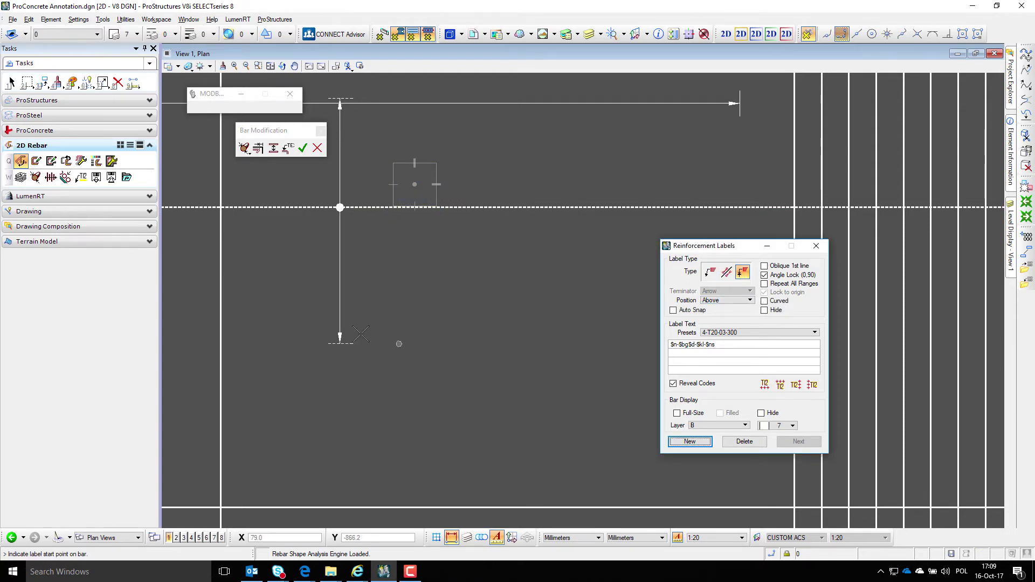
pyautogui.click(351, 392)
pyautogui.click(353, 389)
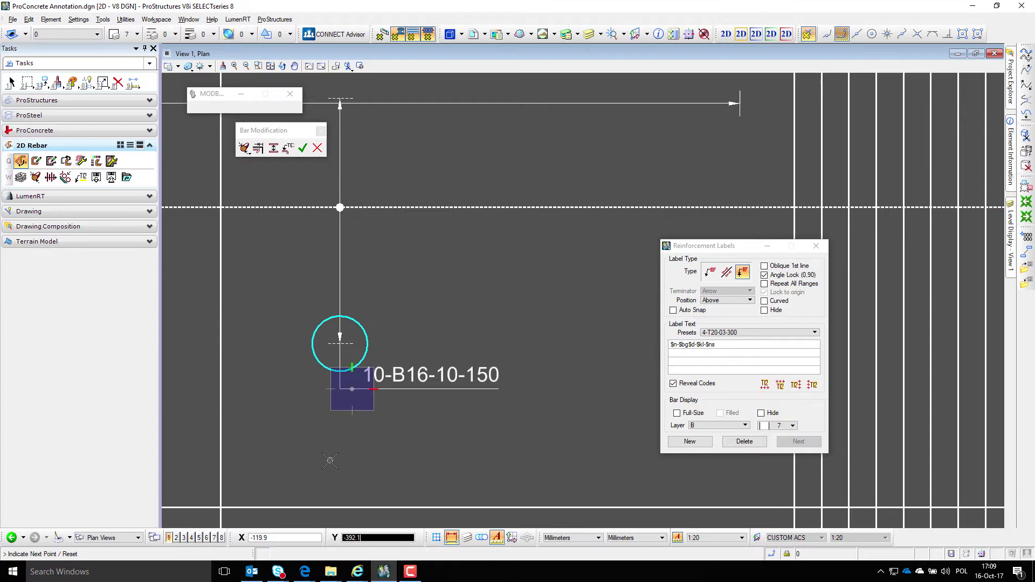
pyautogui.click(302, 148)
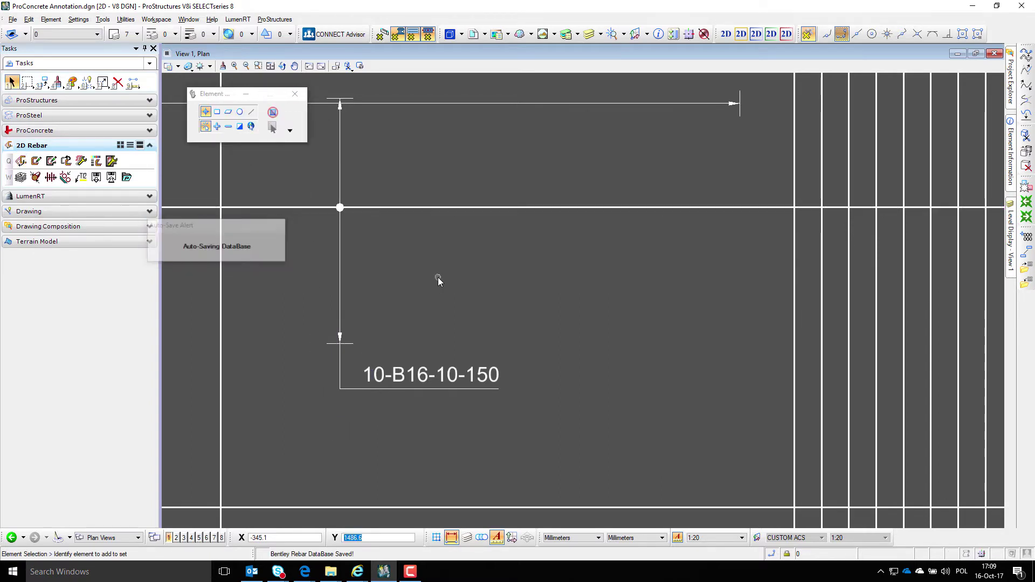
# Step: Reopen the labelled bar range, change its label to a line label above the bar beside the range dot, and accept
pyautogui.click(22, 162)
pyautogui.click(398, 376)
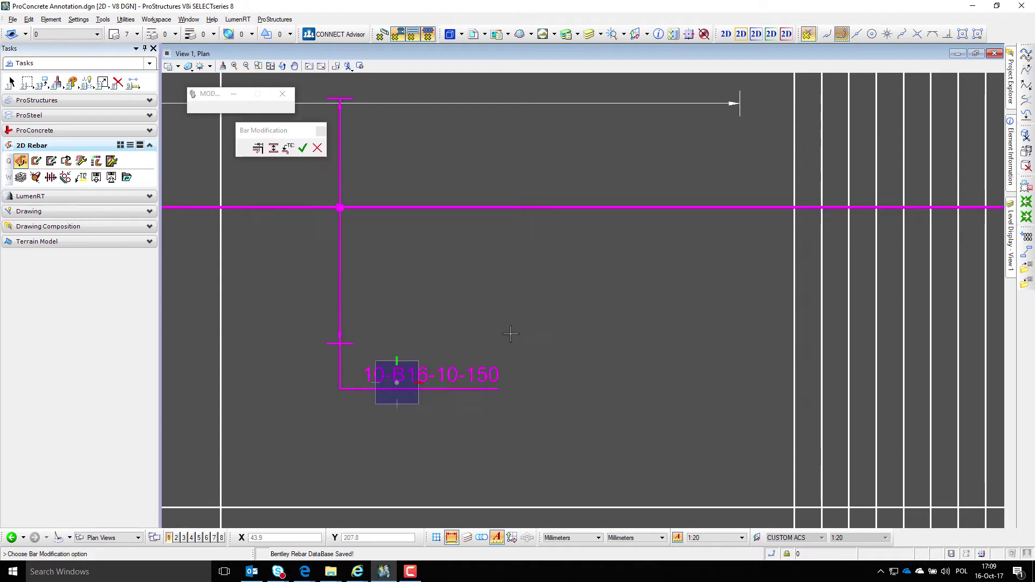
pyautogui.click(414, 173)
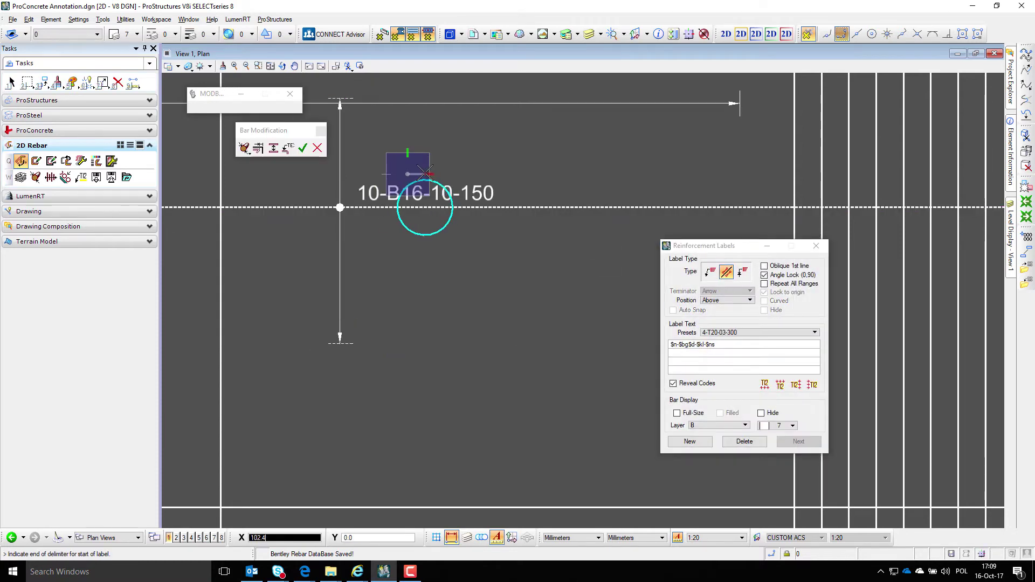
pyautogui.click(425, 174)
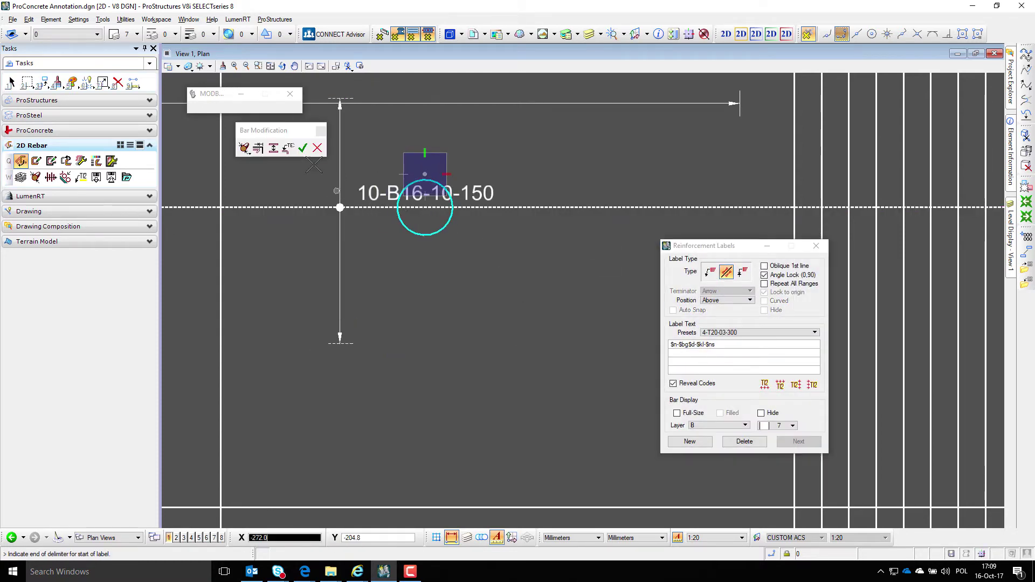
pyautogui.click(302, 148)
# Step: Turn off the SR-RBAR-SLAB-LV02_Level 10 level to hide the horizontal slab bars in the plan
pyautogui.scroll(-2, 487, 162)
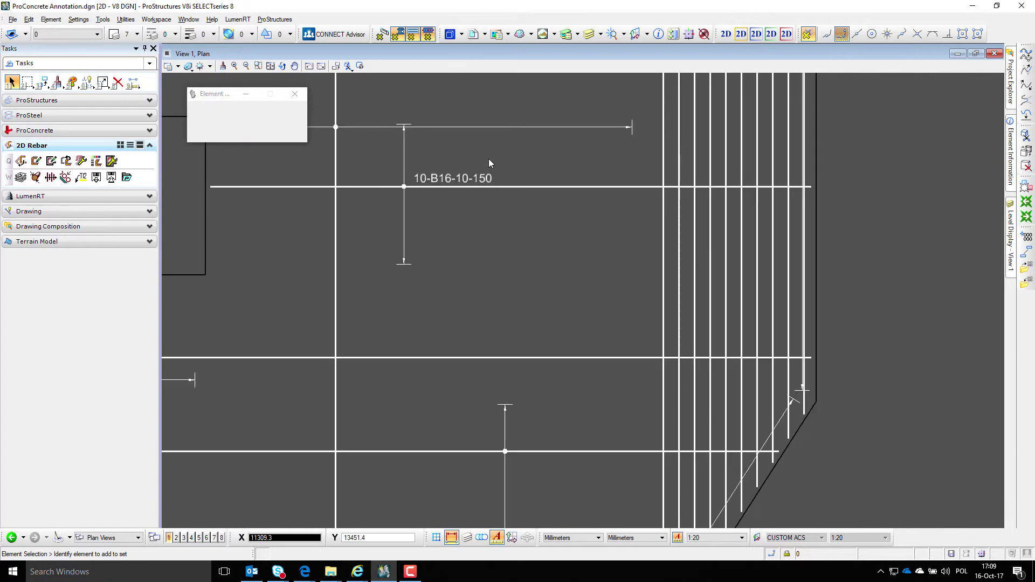
pyautogui.scroll(-2, 488, 158)
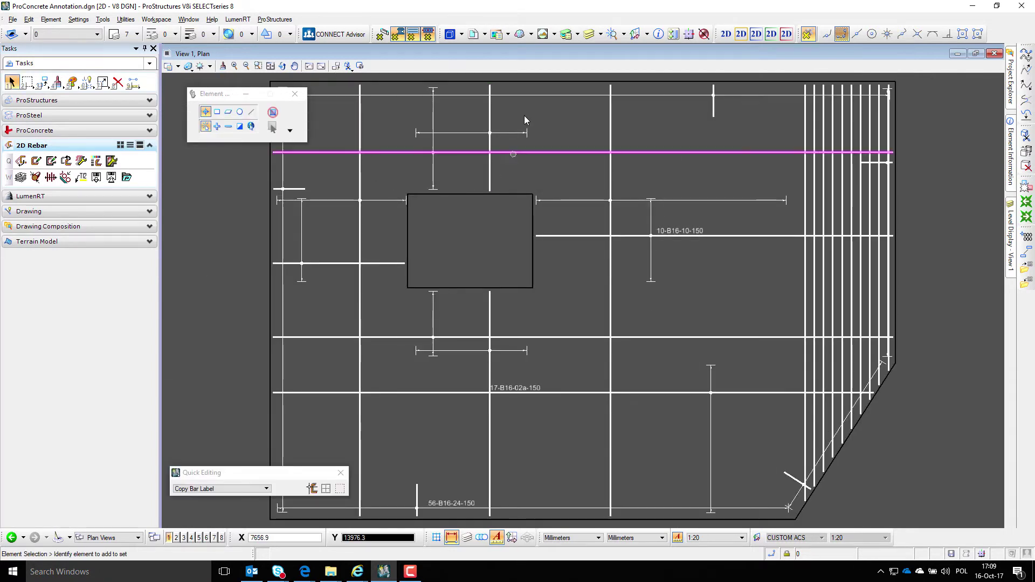
pyautogui.click(601, 35)
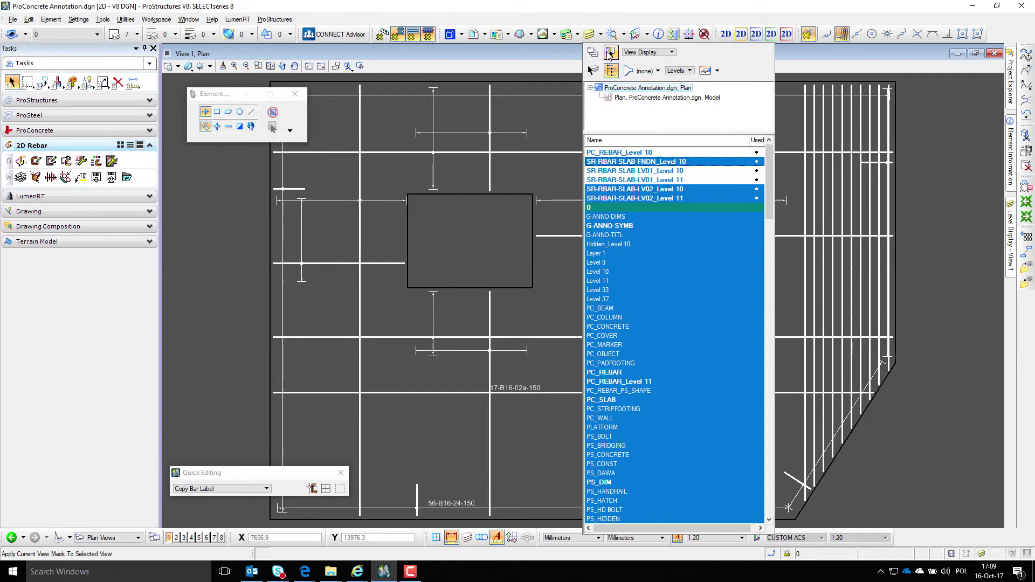
pyautogui.click(619, 189)
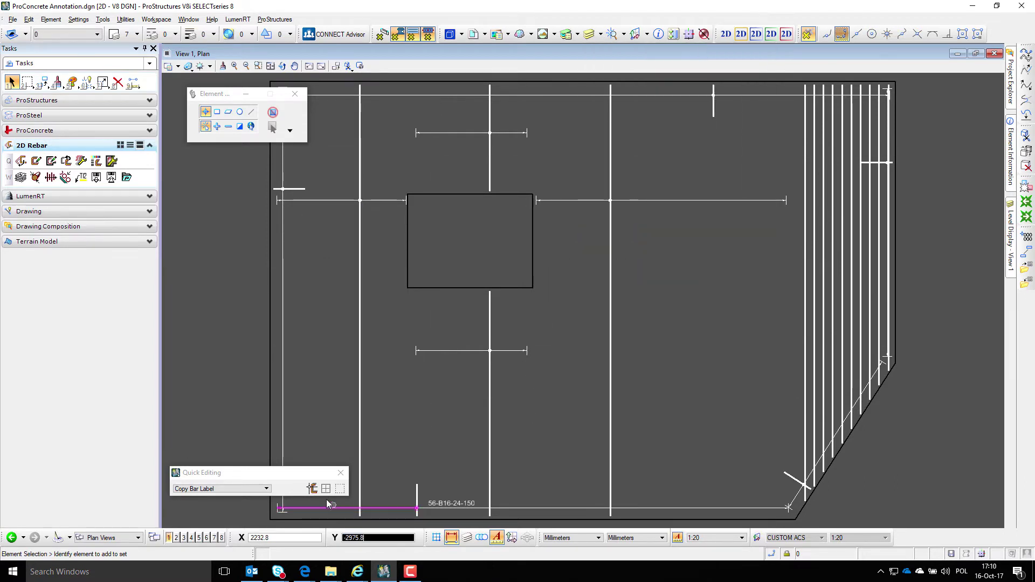
# Step: Copy the 56-B16-24-150 bar label to the slab's left edge range and the ranges left of, above and right of the opening
pyautogui.click(311, 488)
pyautogui.click(430, 503)
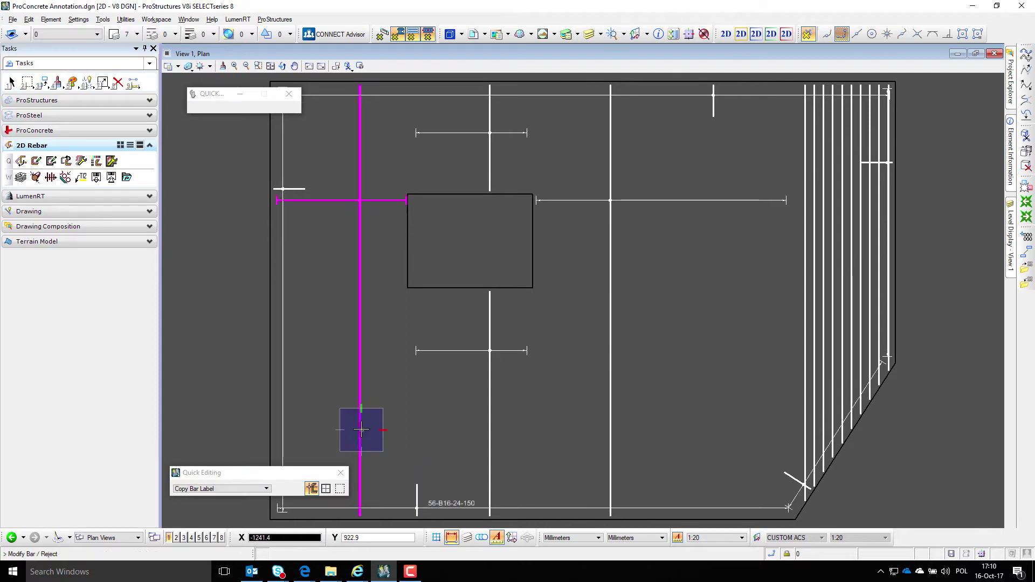
pyautogui.click(287, 185)
pyautogui.click(287, 190)
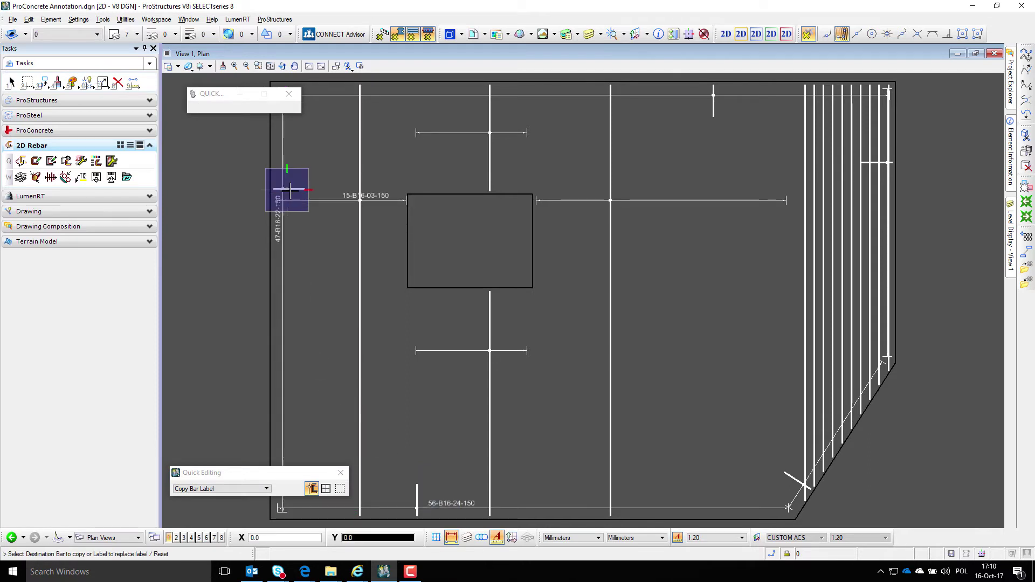
pyautogui.click(474, 132)
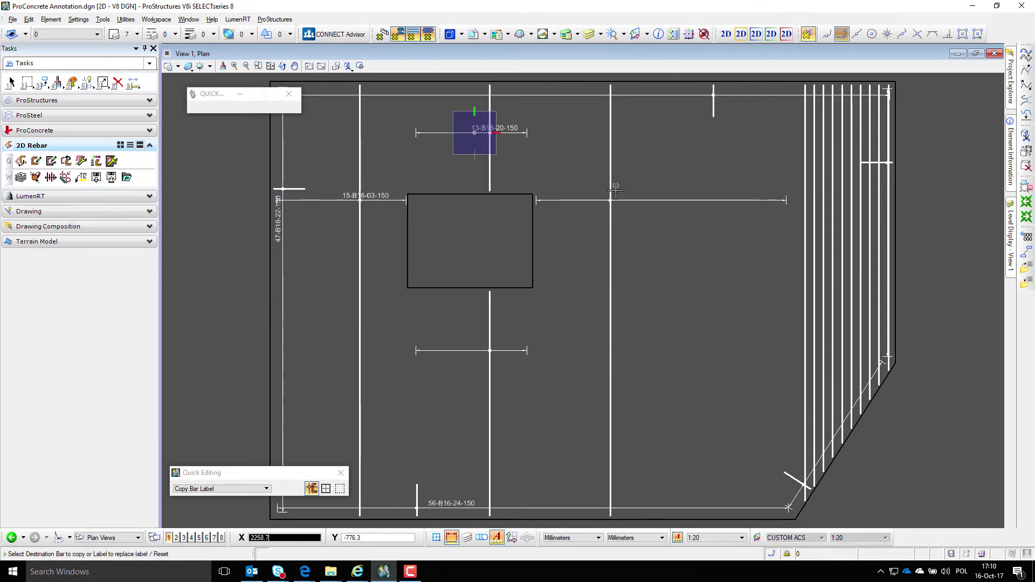
pyautogui.click(611, 202)
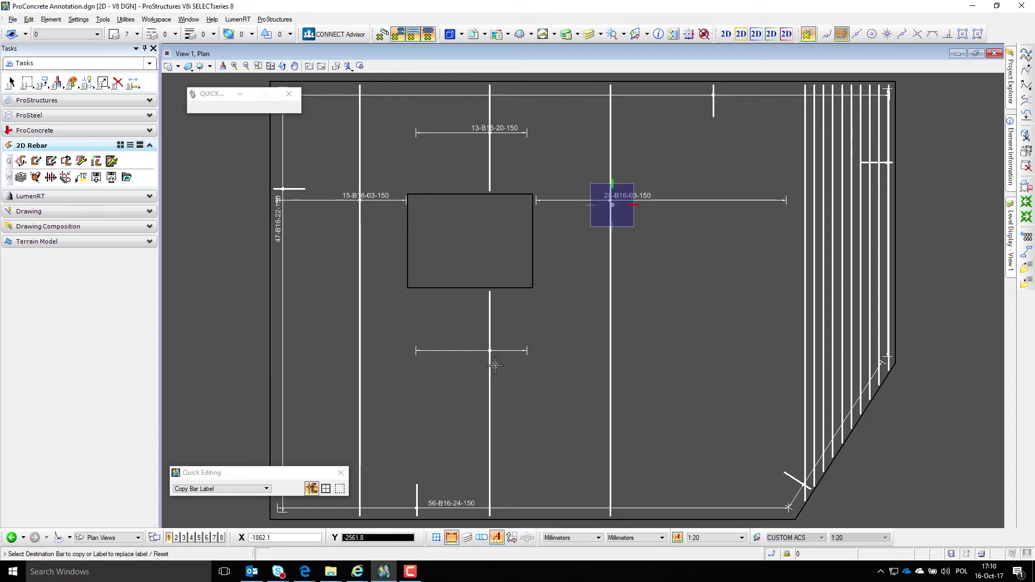
# Step: Copy the same bar label to the ranges below the opening, along the slab's upper edge and along its right edge, and finish copying
pyautogui.click(503, 351)
pyautogui.click(556, 330)
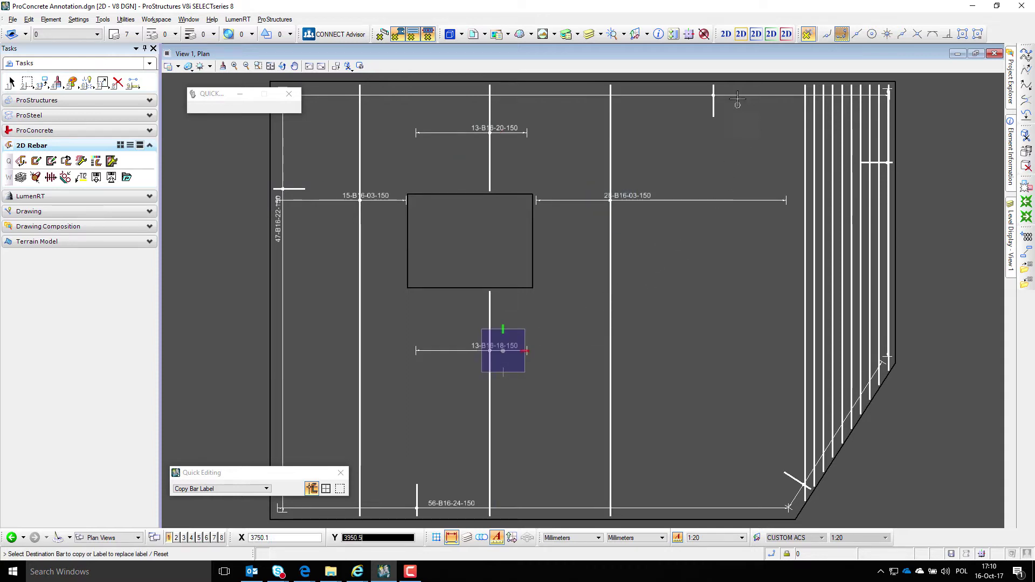
pyautogui.click(731, 95)
pyautogui.click(739, 102)
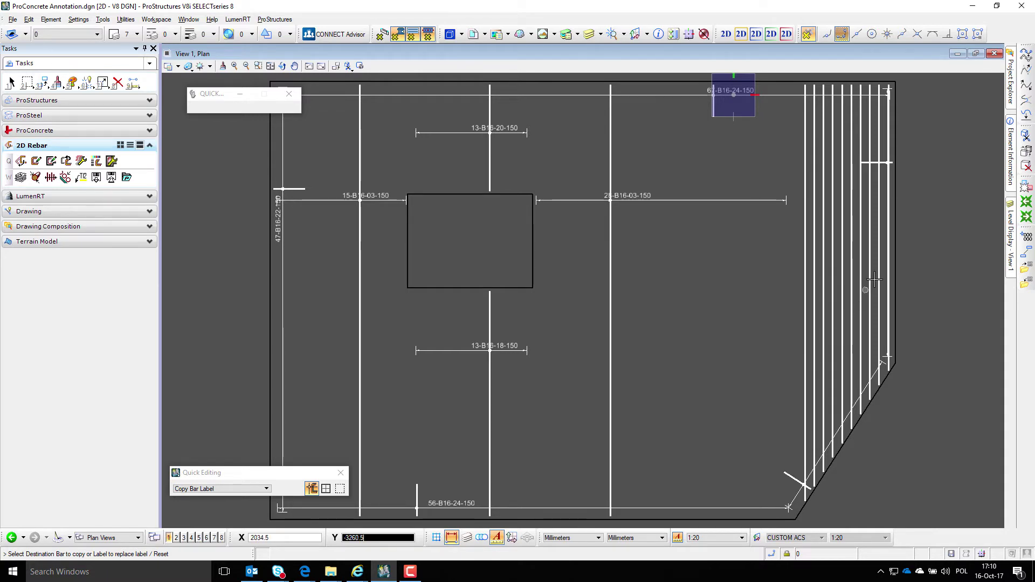
pyautogui.click(885, 161)
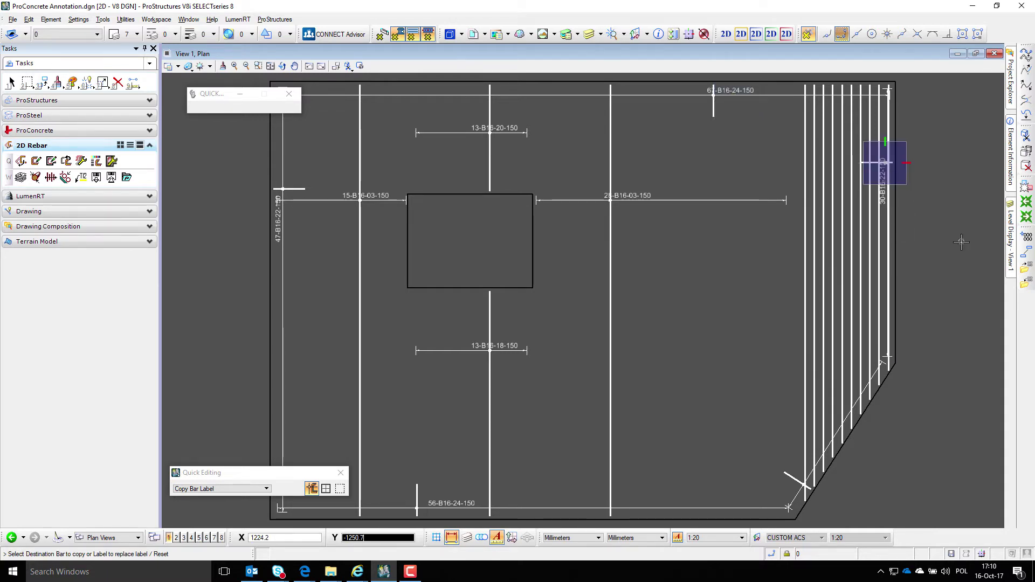
pyautogui.rightClick(778, 289)
# Step: Move the label of the bar range above the opening to the left of its bar
pyautogui.click(21, 161)
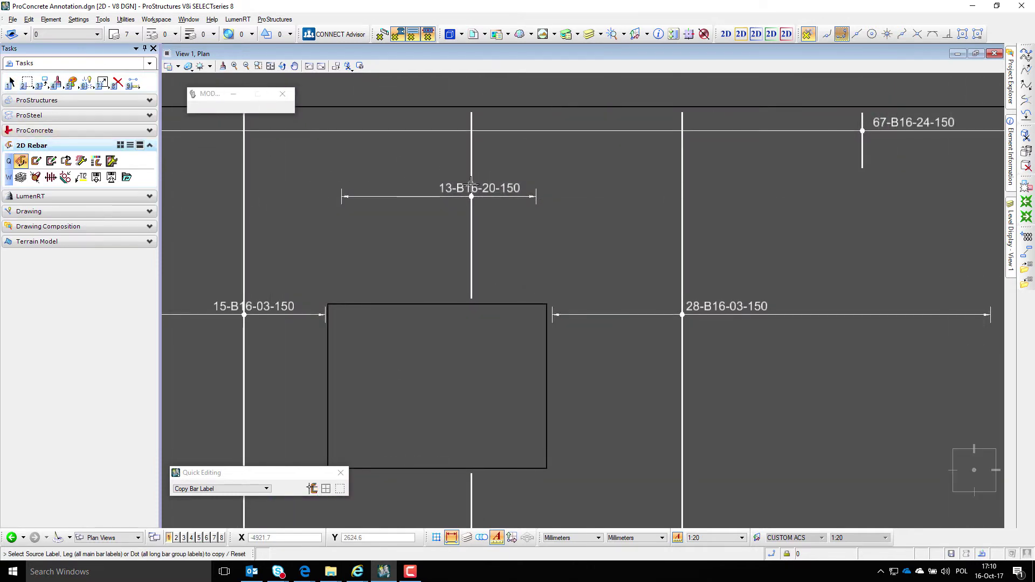
pyautogui.click(470, 189)
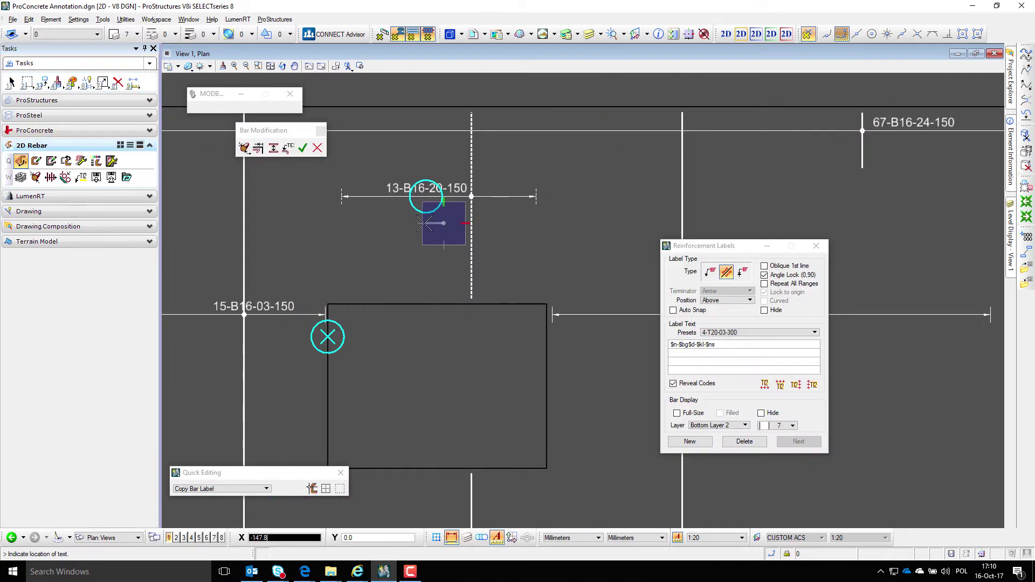
pyautogui.click(425, 222)
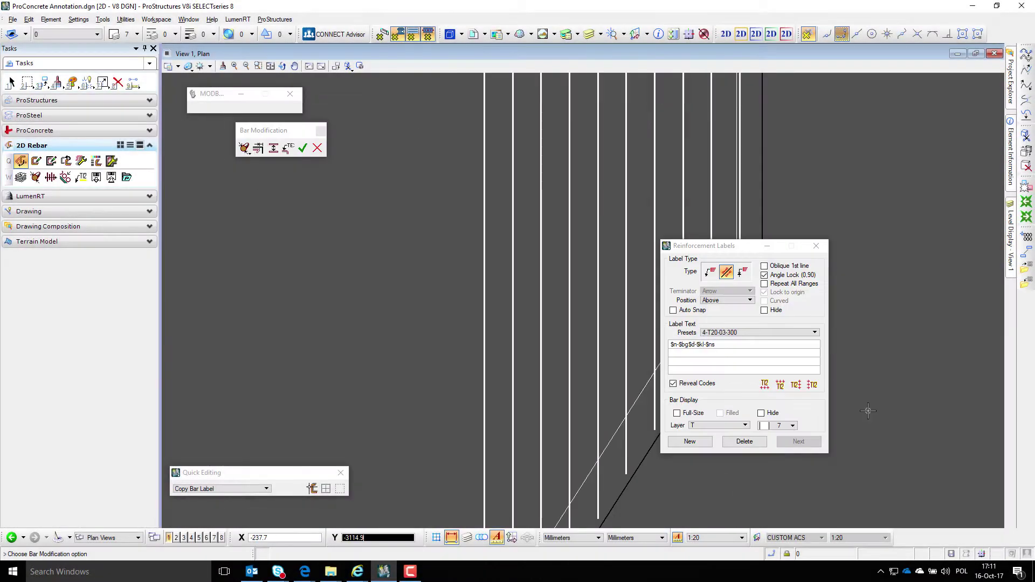
# Step: Change the right edge range's label to a delimiter-end label at the range's lower end, outside the slab
pyautogui.moveTo(725, 246); pyautogui.dragTo(460, 234)
pyautogui.click(478, 259)
pyautogui.click(737, 254)
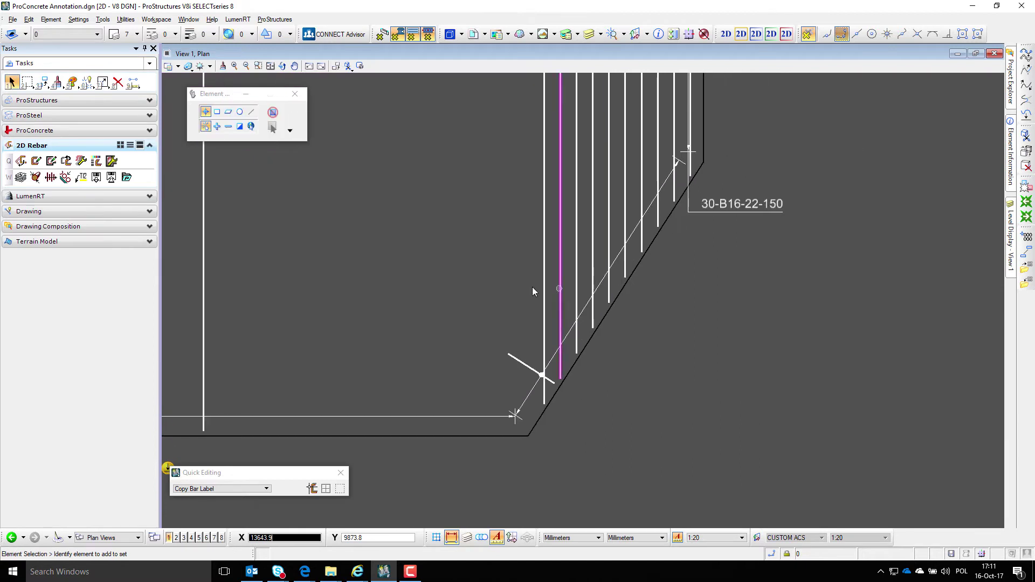
# Step: Add a delimiter-end label to the diagonal edge bar range, place it outside the slab at the upper end, and accept
pyautogui.press('q')
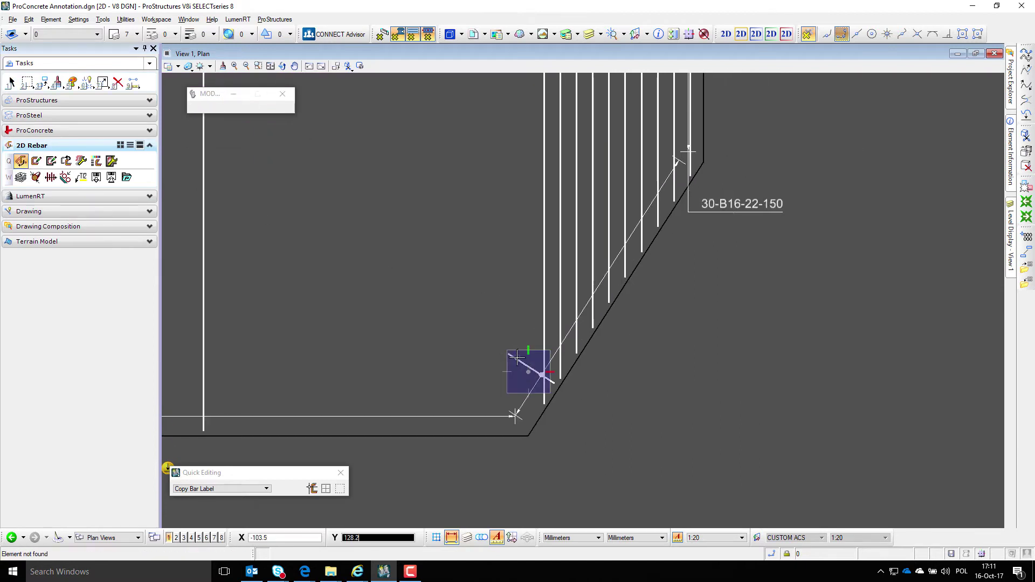
pyautogui.click(517, 357)
pyautogui.click(288, 148)
pyautogui.moveTo(753, 158); pyautogui.dragTo(881, 173, button='middle')
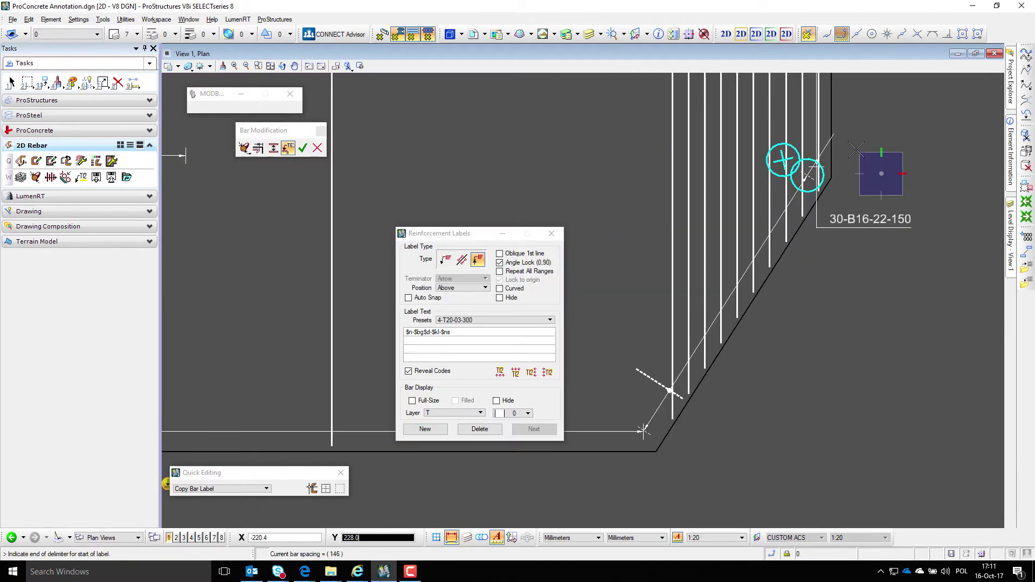
pyautogui.click(864, 139)
pyautogui.click(303, 148)
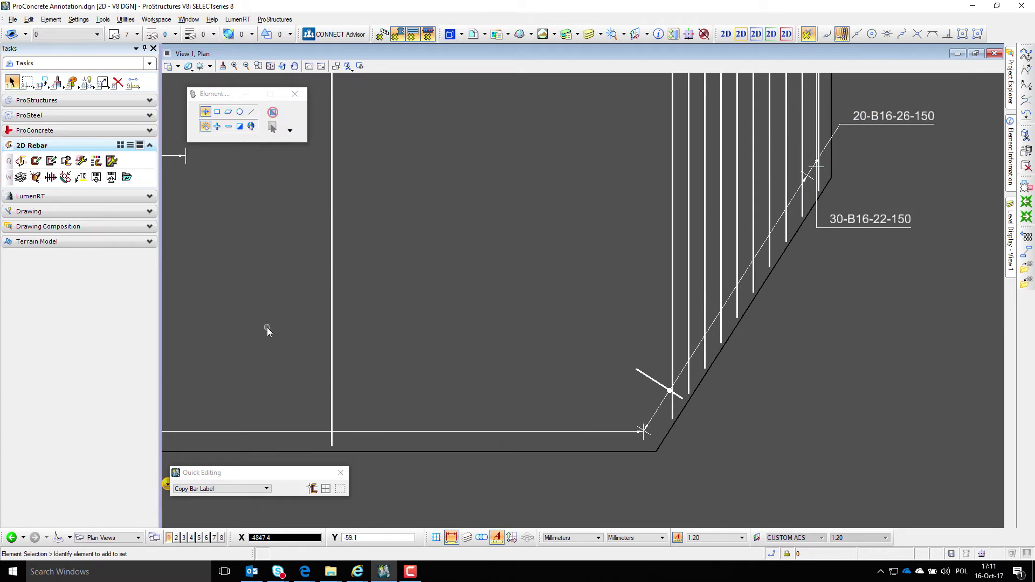
# Step: Label the first of the closely spaced vertical bars with an arrow leader using preset 03 and Angle Lock, vertically above its upper end
pyautogui.scroll(-2, 805, 454)
pyautogui.scroll(1, 811, 237)
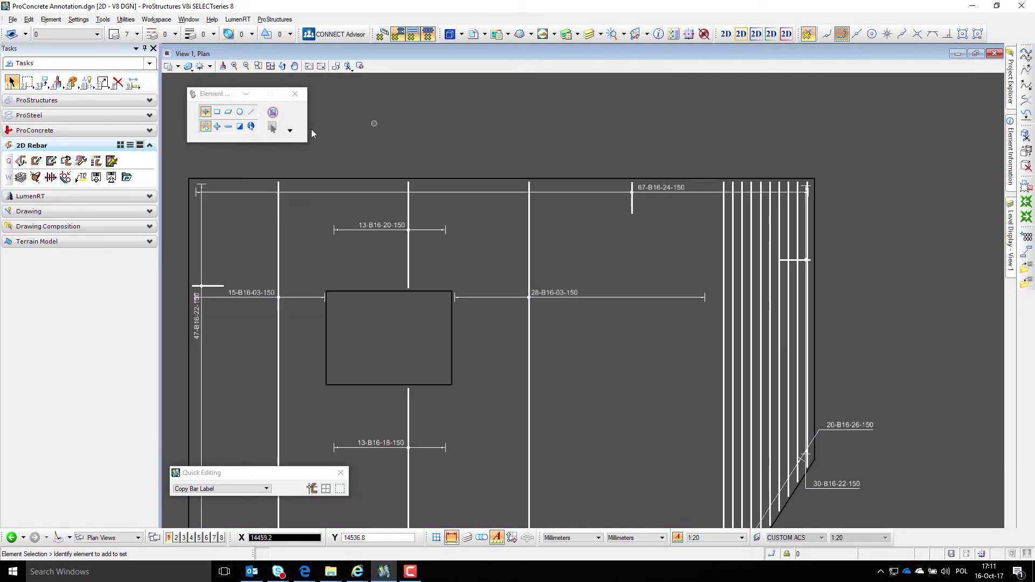
pyautogui.click(21, 162)
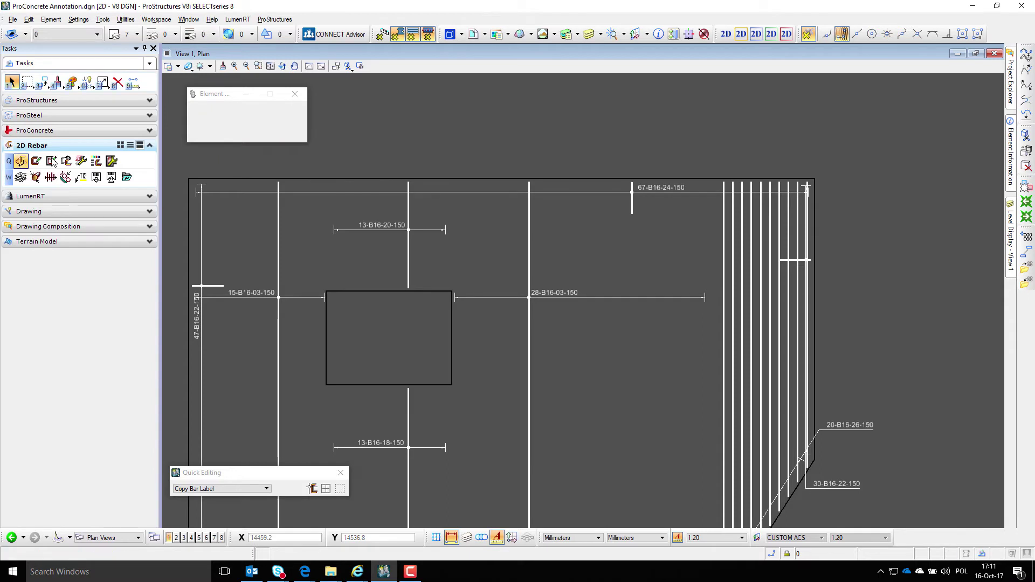
pyautogui.click(724, 229)
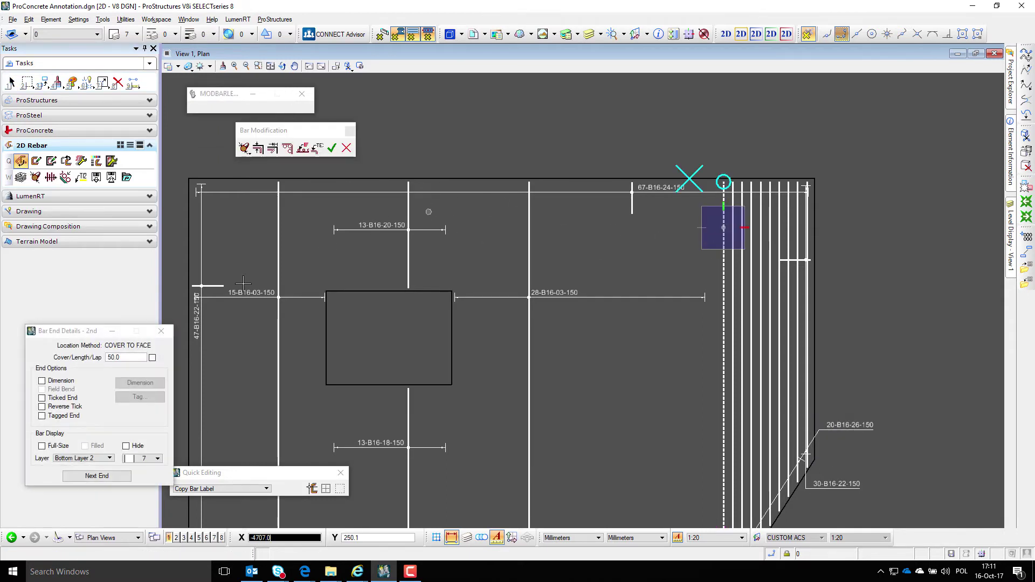
pyautogui.click(317, 149)
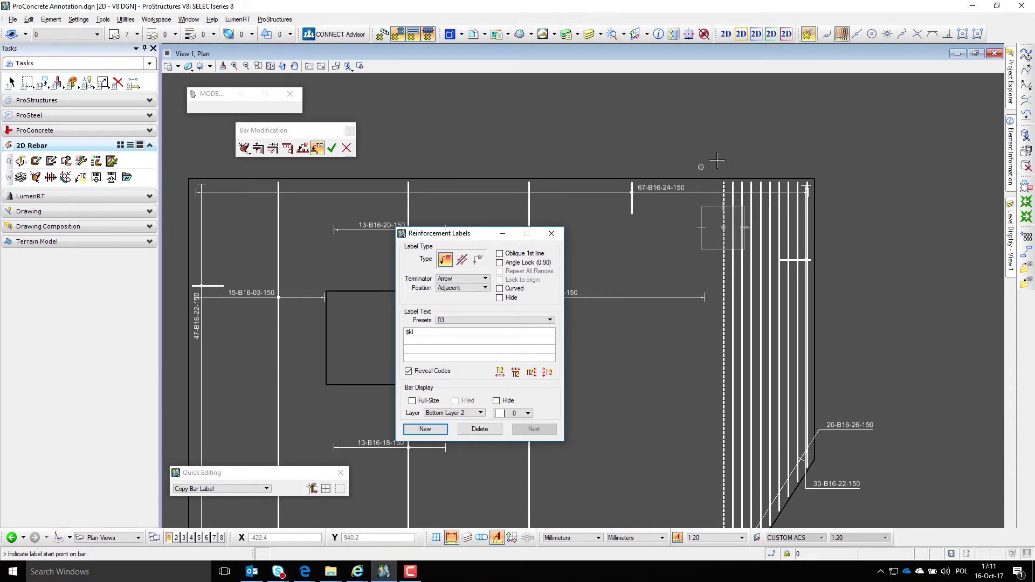
pyautogui.click(723, 183)
pyautogui.click(546, 262)
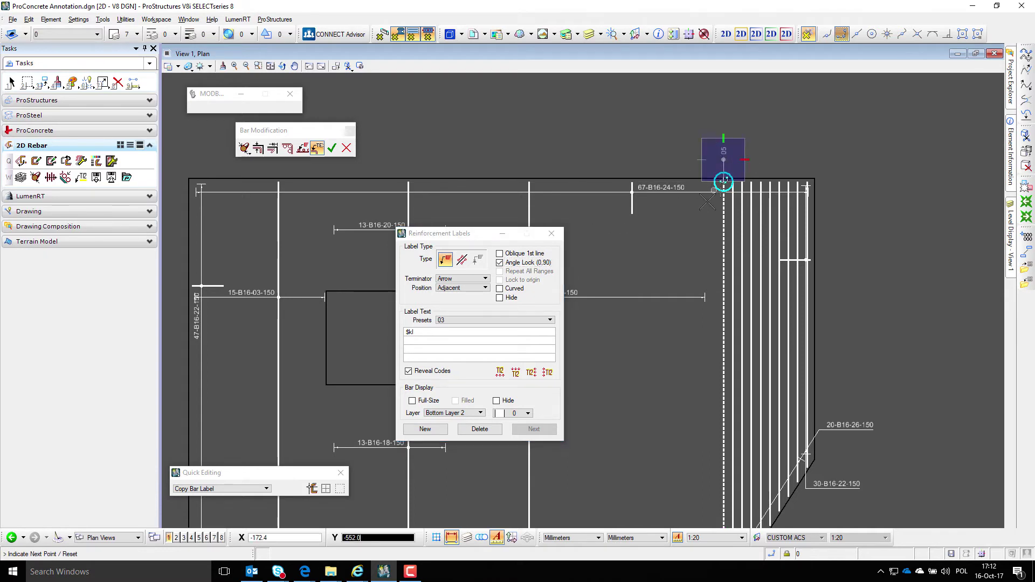
pyautogui.click(331, 148)
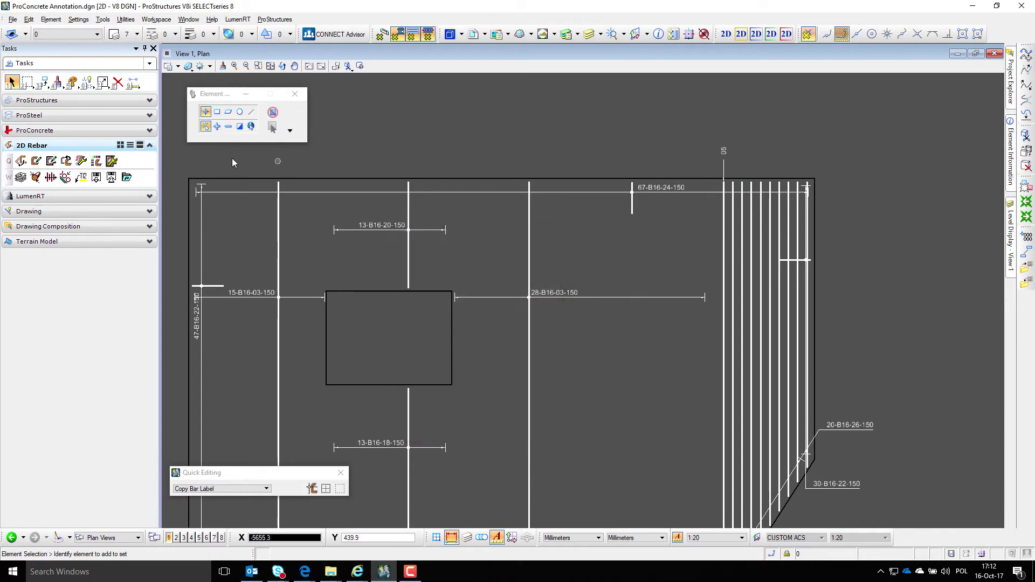
# Step: Copy the 05 mark label to the remaining closely spaced vertical bars by windowing their upper ends, and finish copying
pyautogui.click(81, 161)
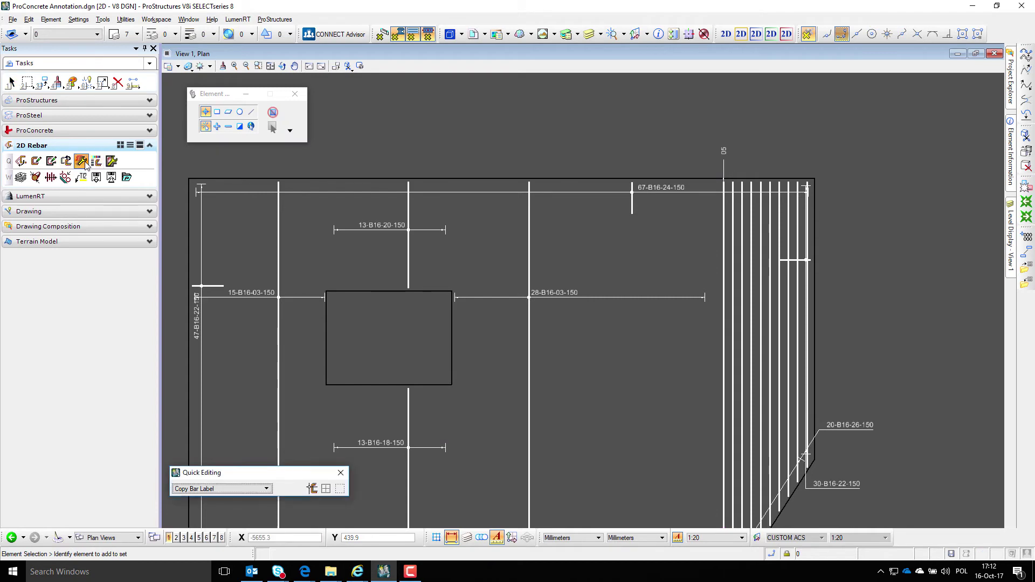
pyautogui.click(312, 489)
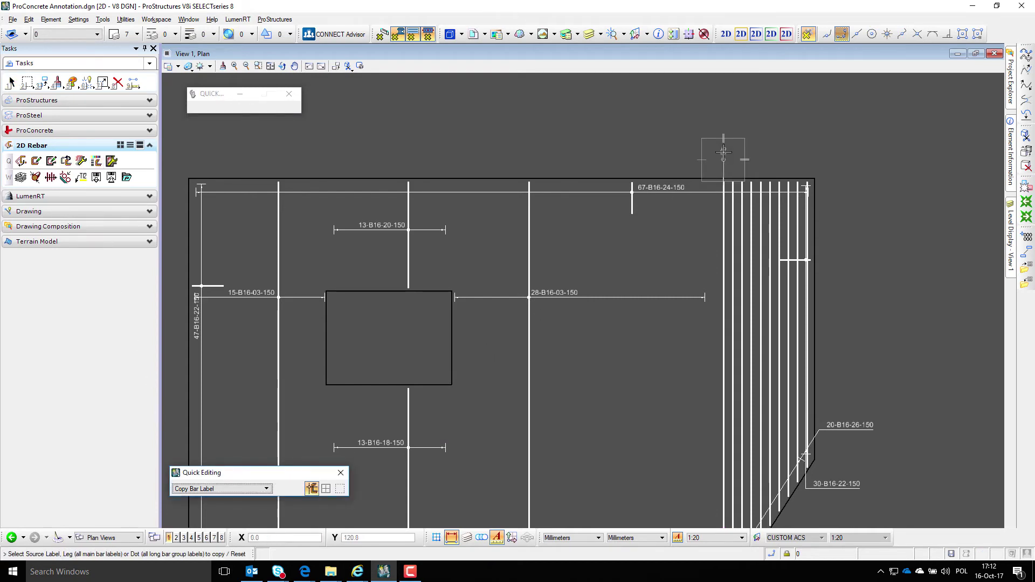
pyautogui.click(724, 152)
pyautogui.click(326, 488)
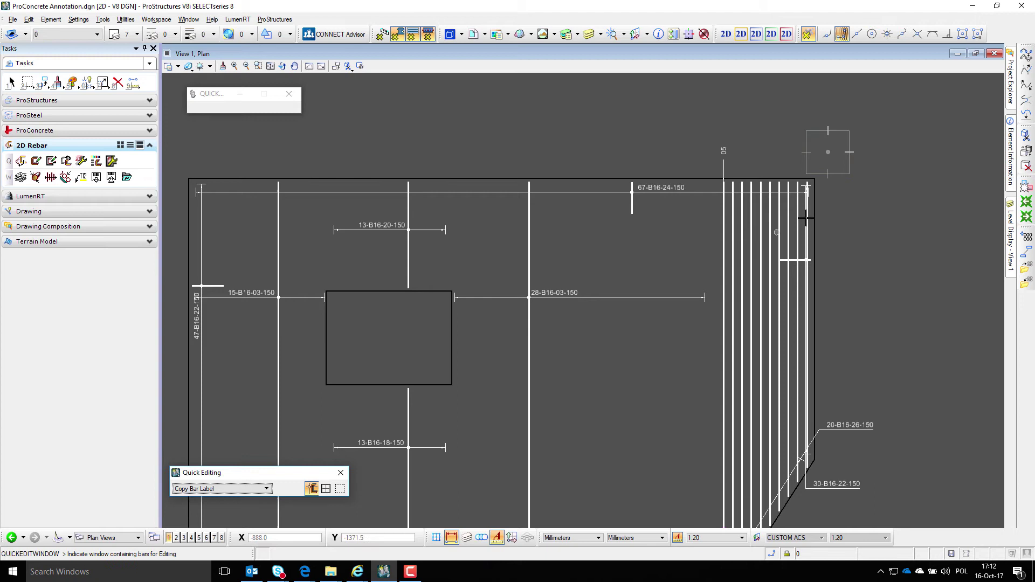
pyautogui.scroll(2, 825, 205)
pyautogui.click(783, 131)
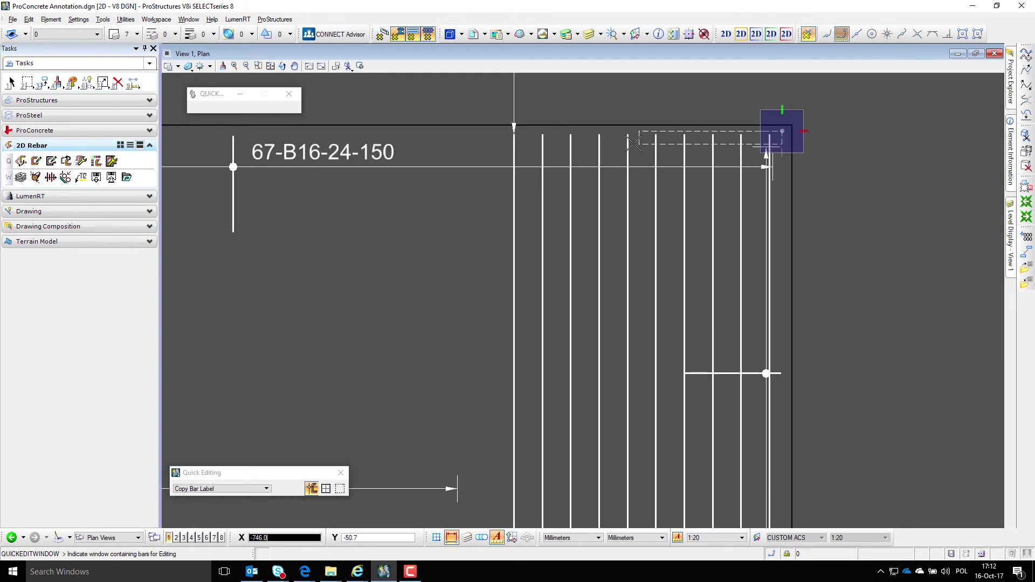
pyautogui.click(527, 139)
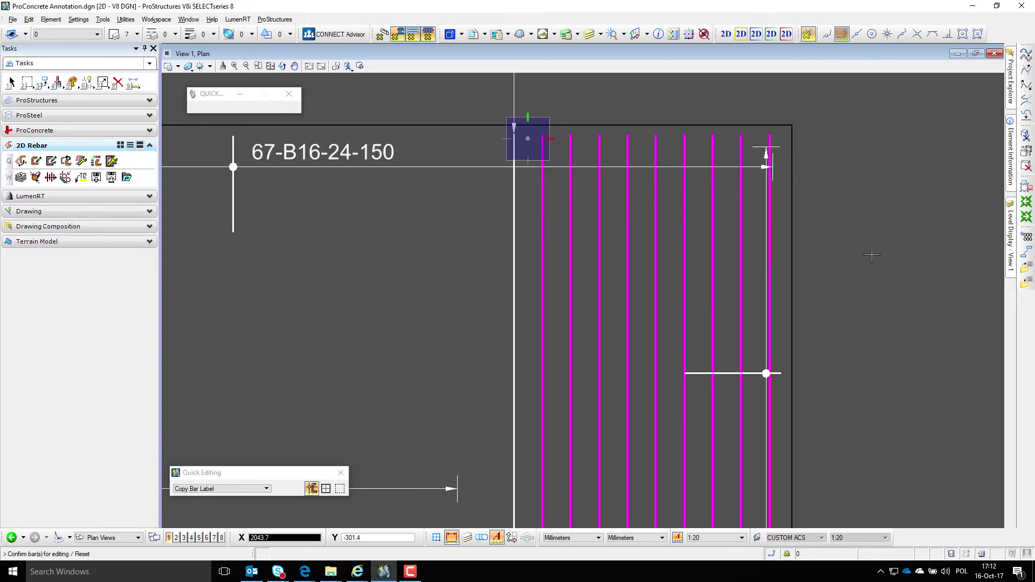
pyautogui.click(919, 194)
pyautogui.scroll(-3, 884, 242)
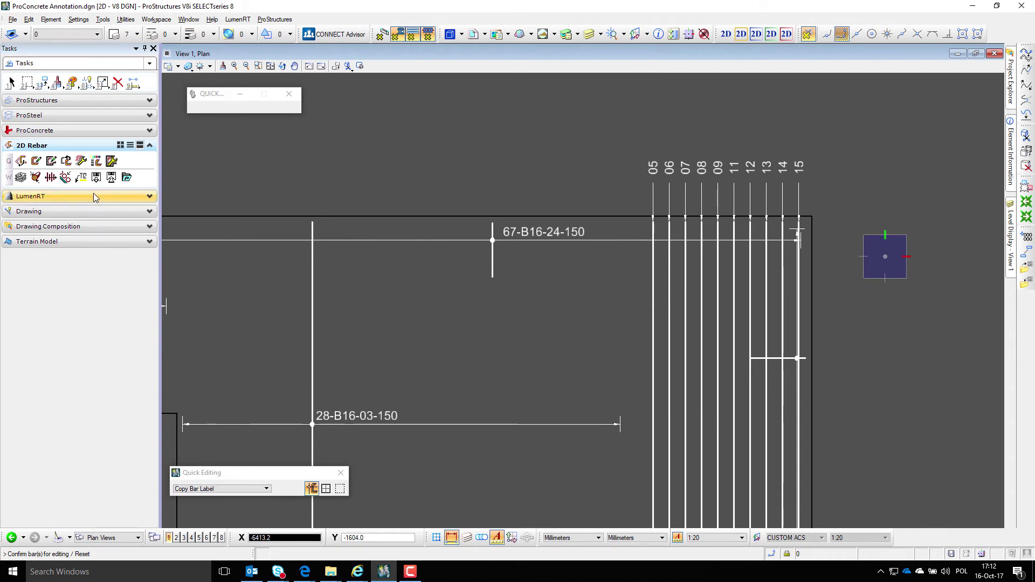
pyautogui.rightClick(214, 291)
# Step: Turn off SR-RBAR-SLAB-LV02_Level 11 and SR-RBAR-SLAB-FNDN_Level 10, and turn SR-RBAR-SLAB-LV02_Level 10 back on
pyautogui.scroll(-5, 506, 283)
pyautogui.moveTo(534, 331); pyautogui.dragTo(578, 275, button='middle')
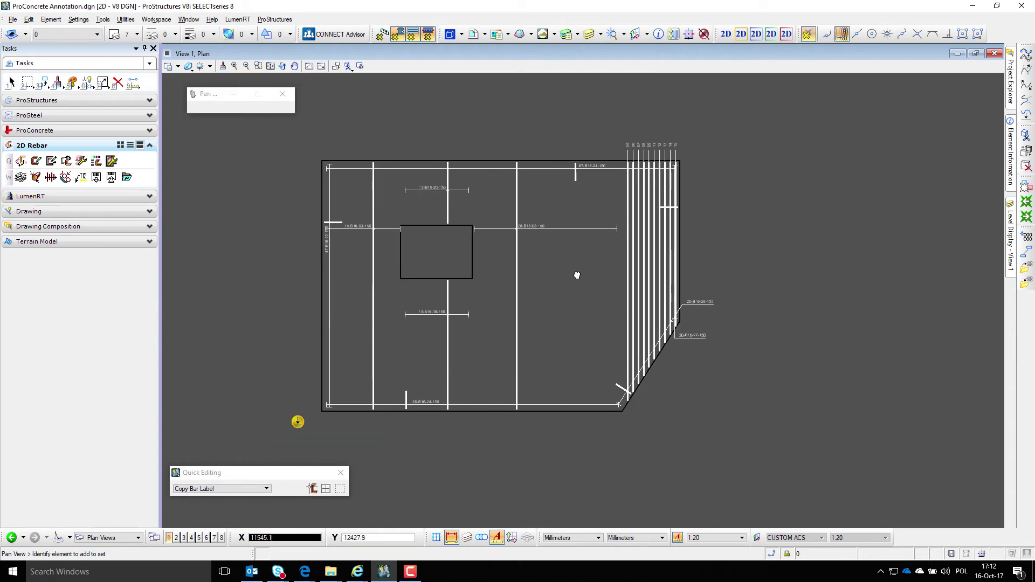
pyautogui.rightClick(561, 198)
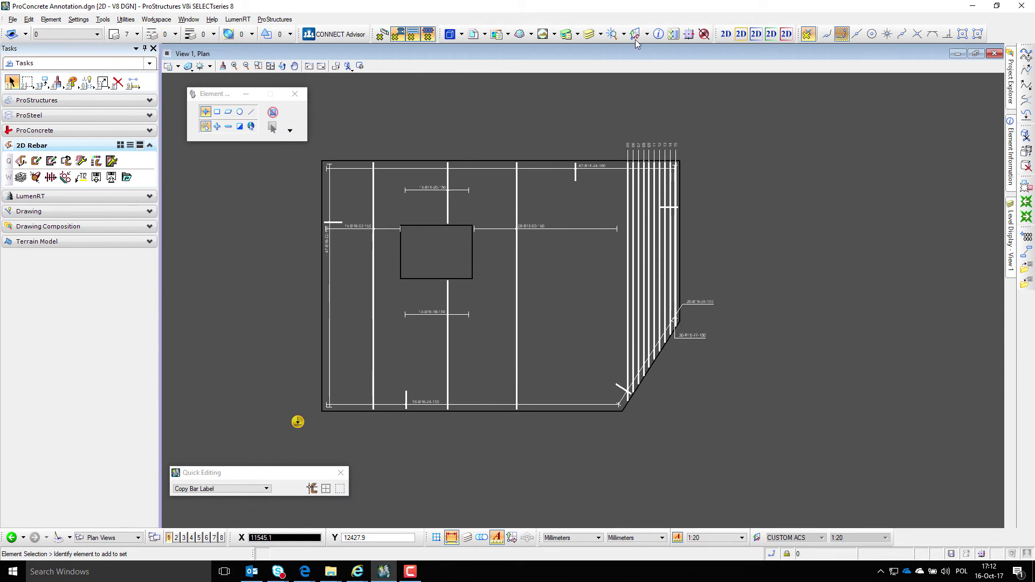
pyautogui.click(589, 34)
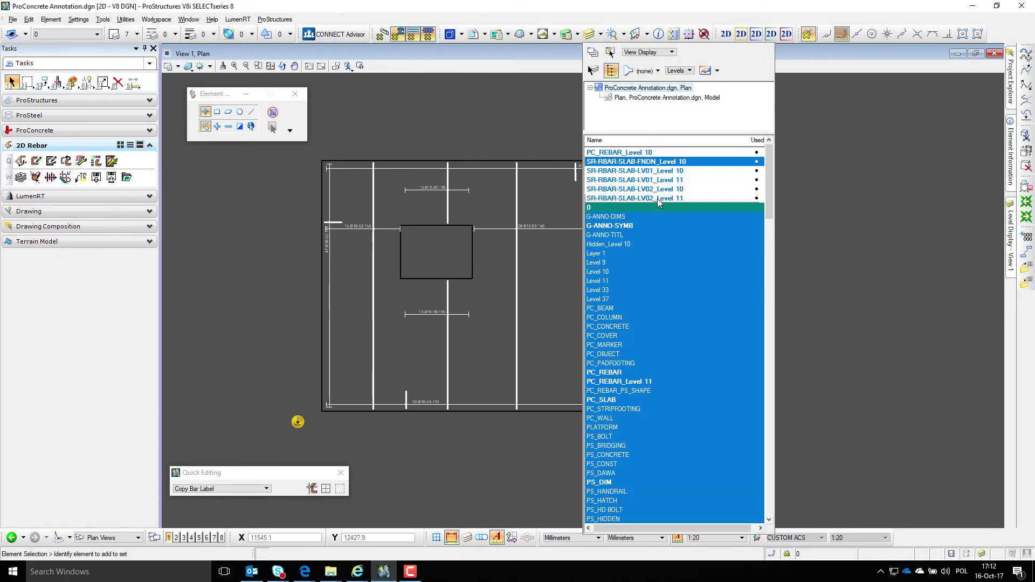
pyautogui.click(655, 189)
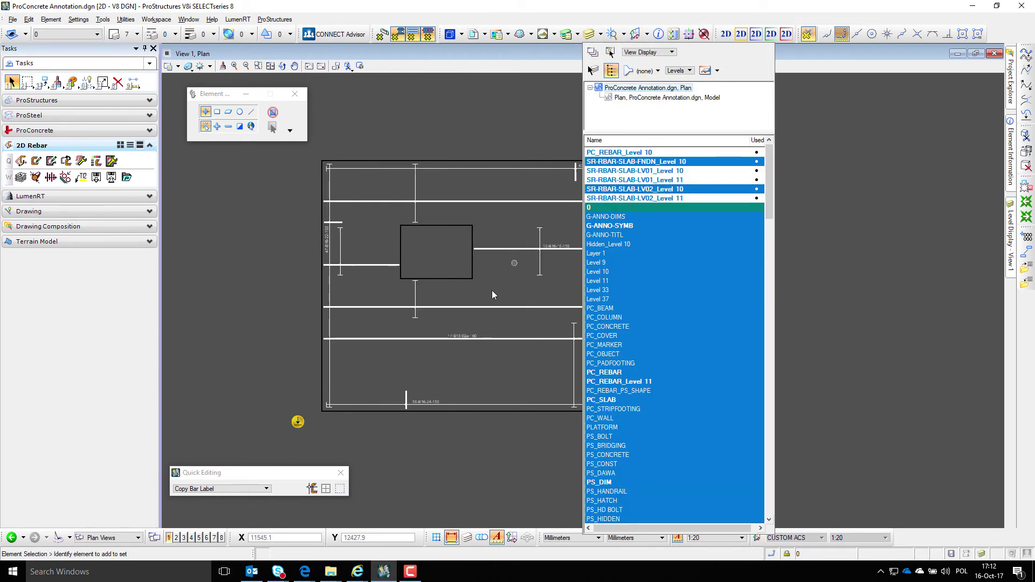
pyautogui.click(647, 162)
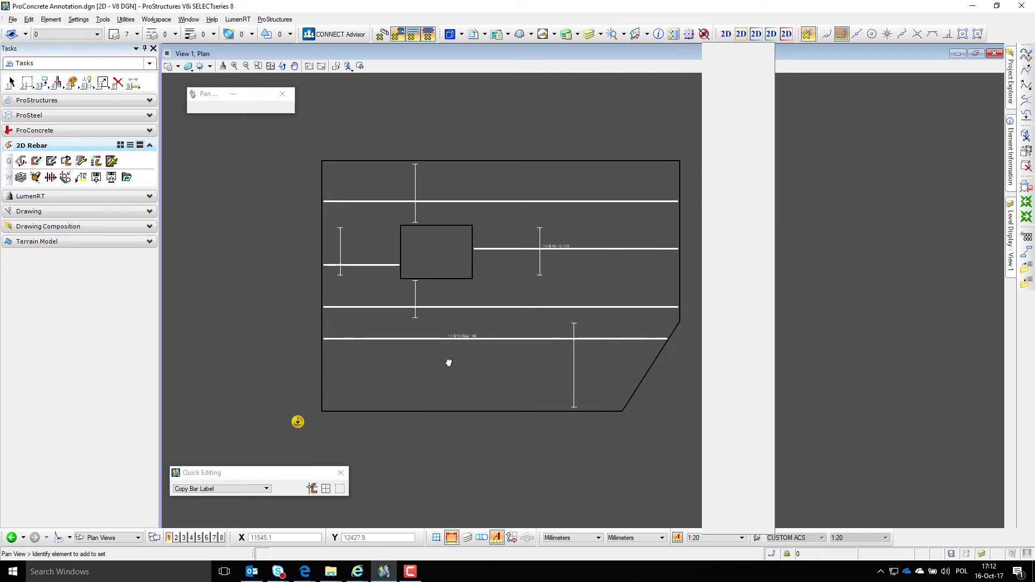
# Step: Open the lowest horizontal bar's label for modification and place it above the bar, just beside the range line
pyautogui.moveTo(480, 370); pyautogui.dragTo(407, 357, button='middle')
pyautogui.scroll(2, 420, 326)
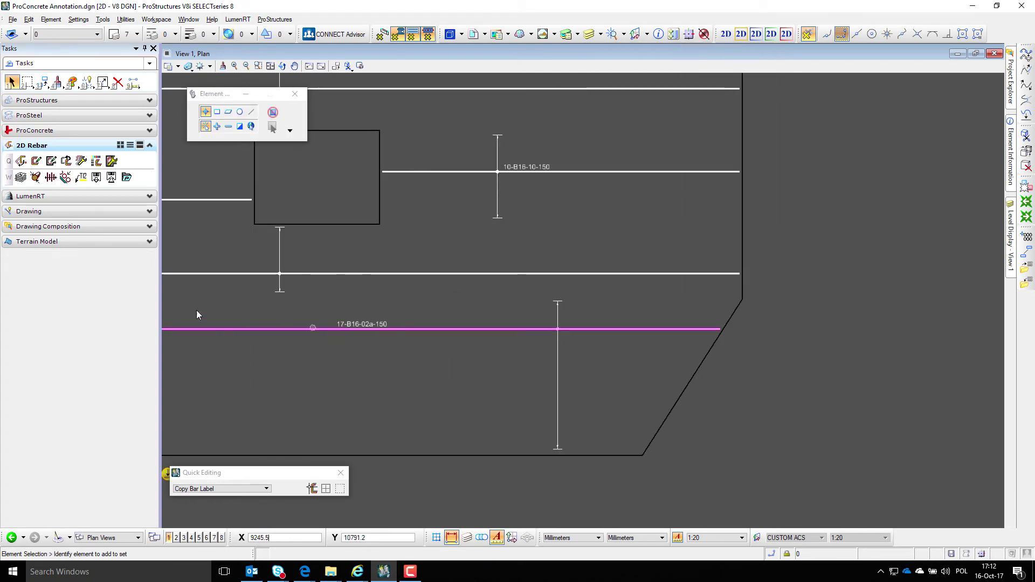
pyautogui.click(21, 161)
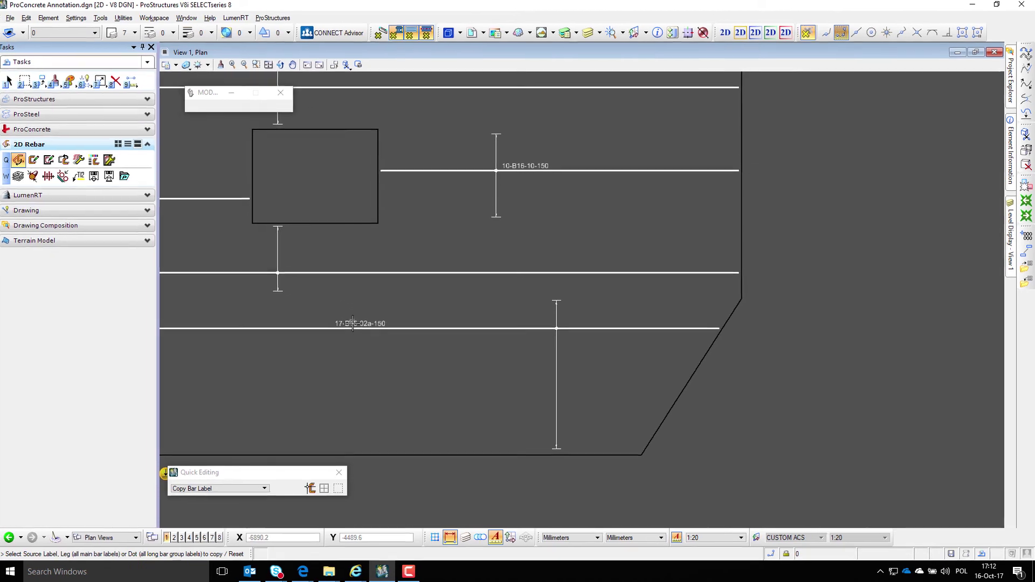
pyautogui.click(361, 328)
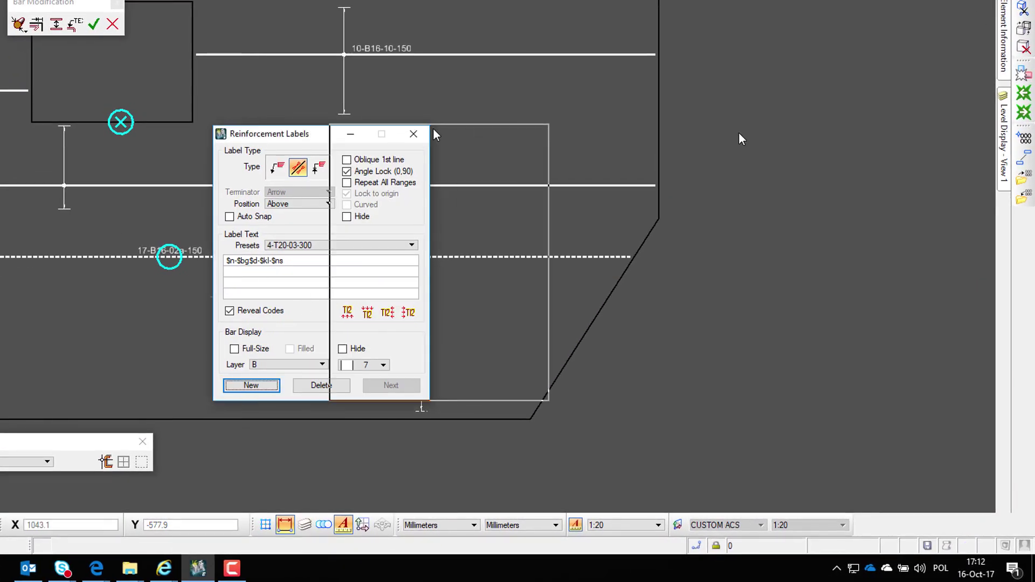
pyautogui.moveTo(739, 134); pyautogui.dragTo(806, 126)
pyautogui.click(489, 227)
pyautogui.scroll(3, 502, 232)
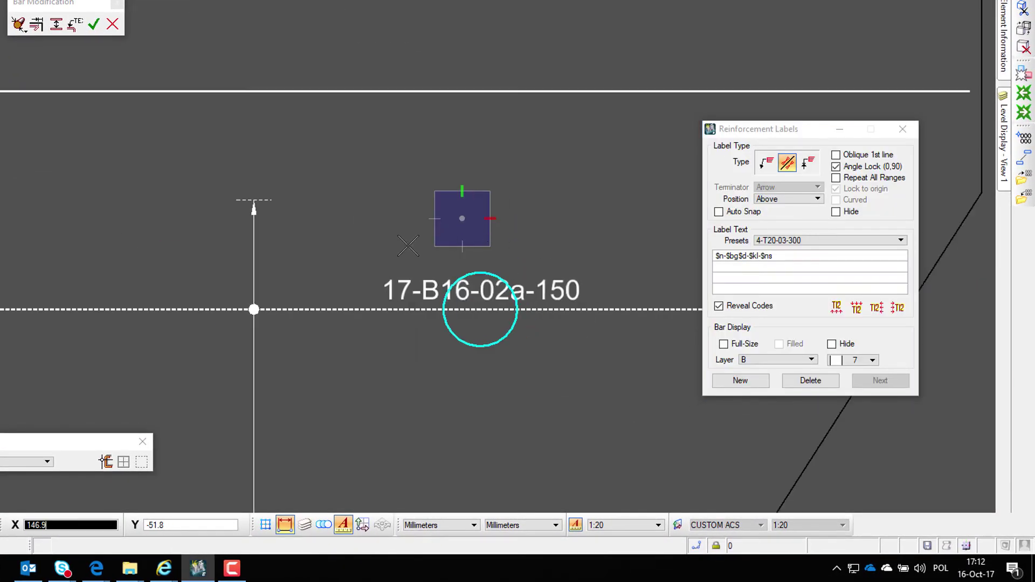
pyautogui.click(367, 248)
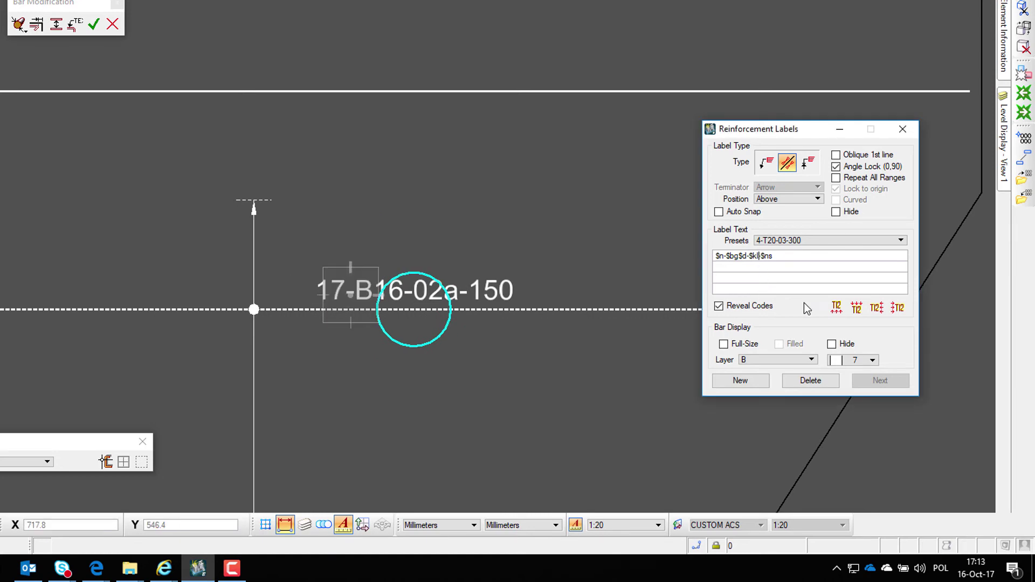
# Step: Change this label's text code to $n-$bg$d-($klb-$kle)-$ns so it gives the mark range in parentheses, and accept the bar modification
pyautogui.write('b')
pyautogui.write('(')
pyautogui.click(743, 267)
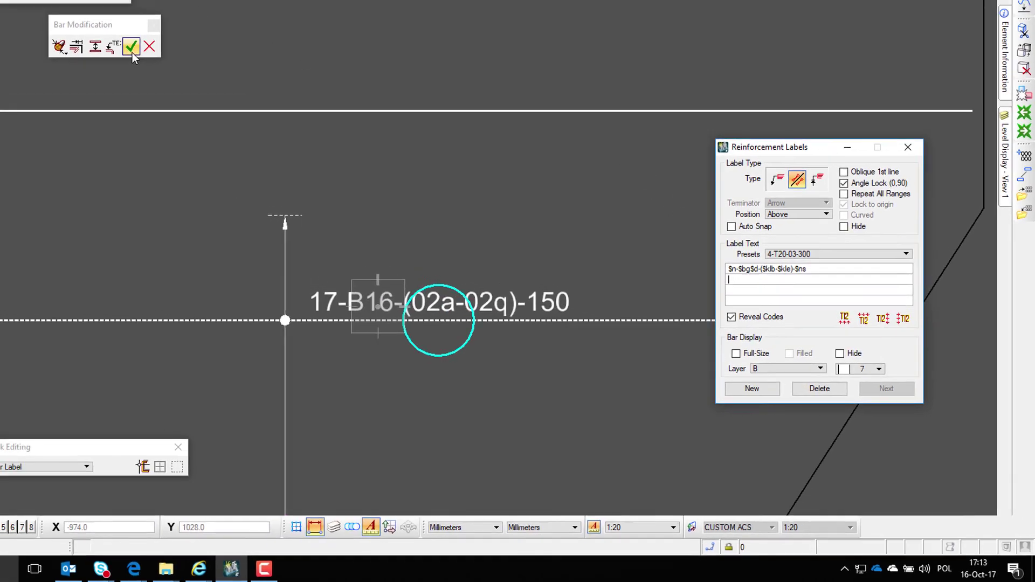
pyautogui.click(94, 24)
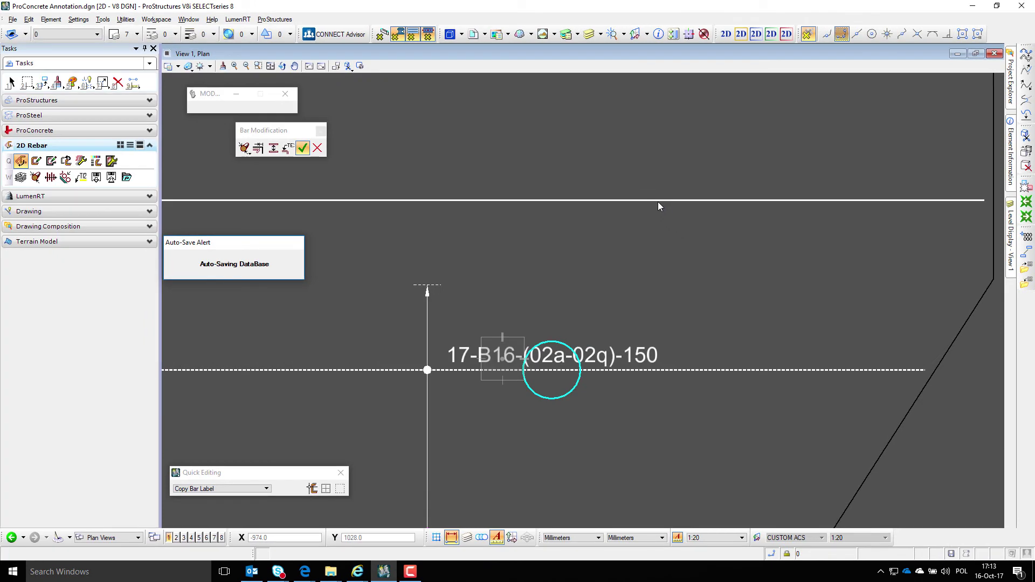
pyautogui.click(668, 206)
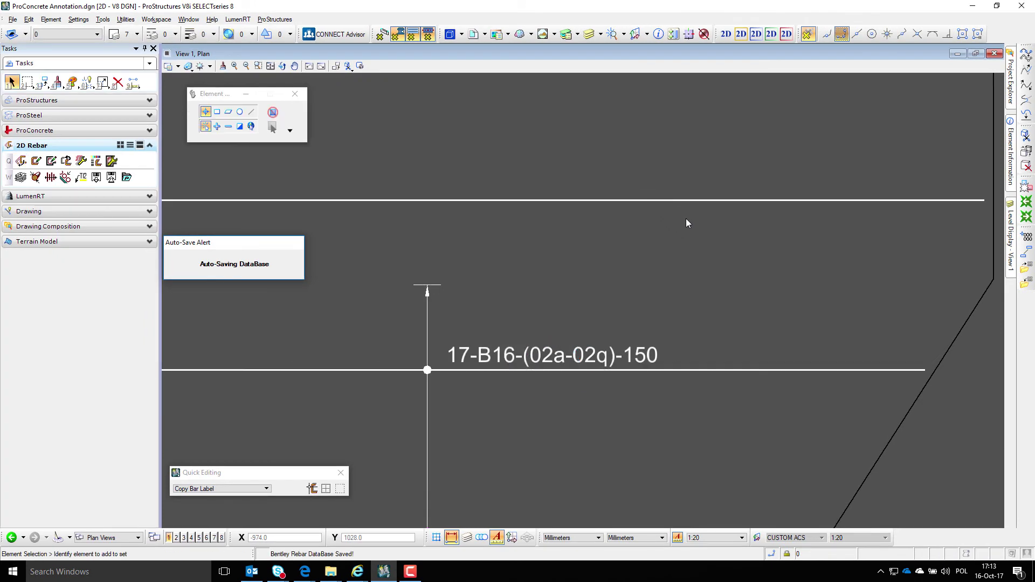
# Step: Copy the 10-B16-10-150 label to the horizontal bars below, beside and above the opening with Copy Bar Label, and finish copying
pyautogui.scroll(-5, 691, 226)
pyautogui.scroll(3, 648, 191)
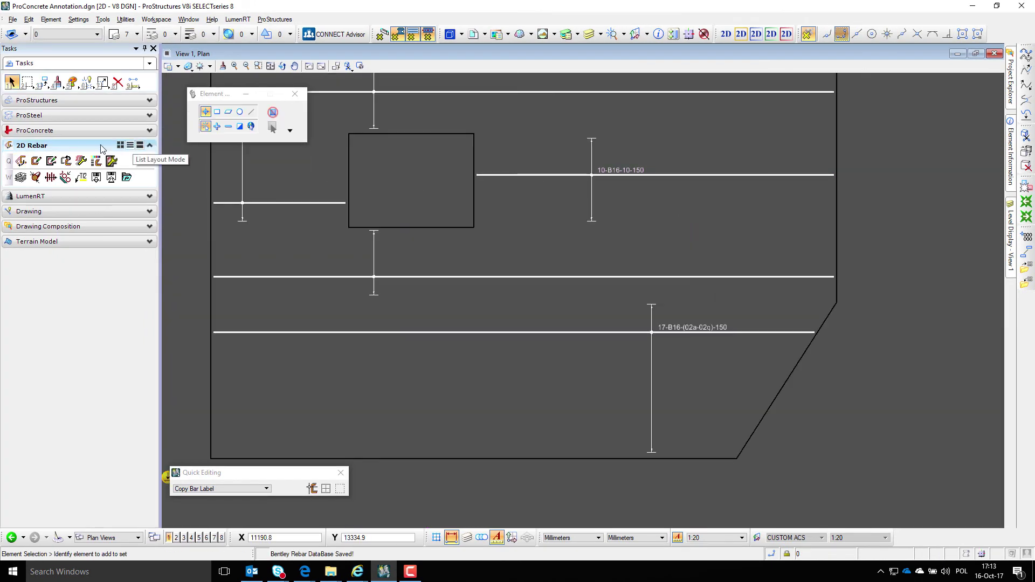
pyautogui.click(312, 488)
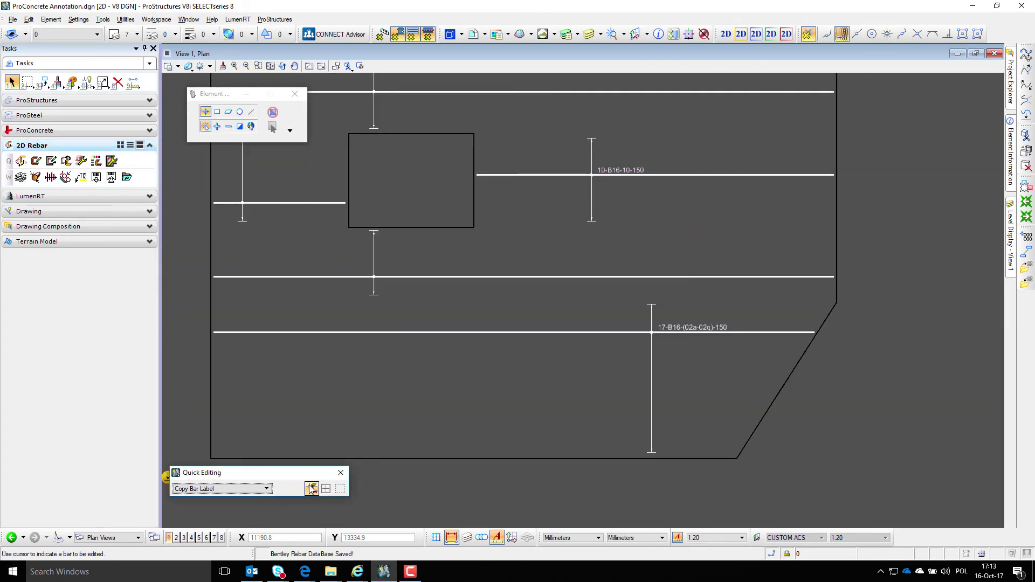
pyautogui.click(608, 171)
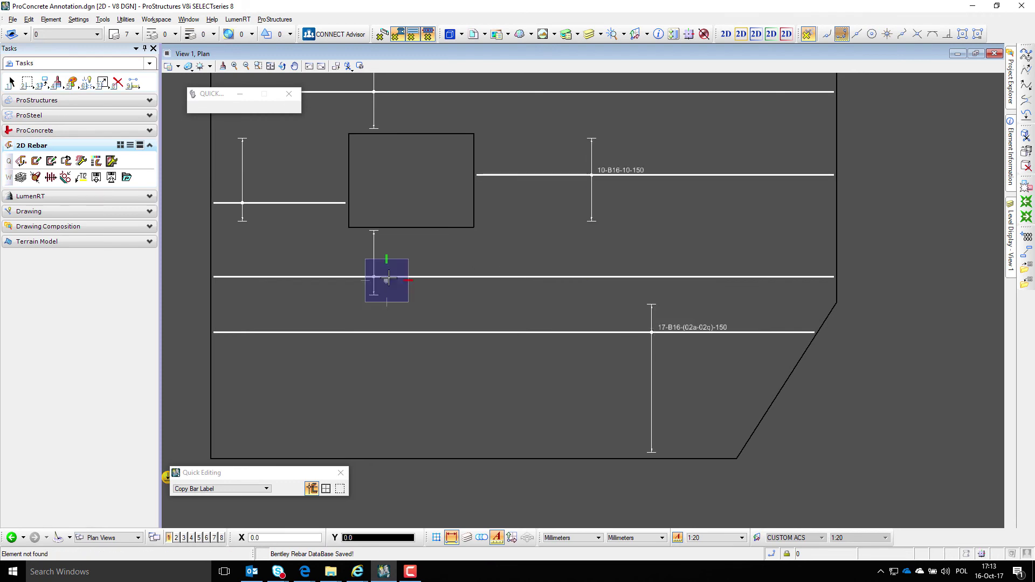
pyautogui.click(386, 276)
pyautogui.click(297, 204)
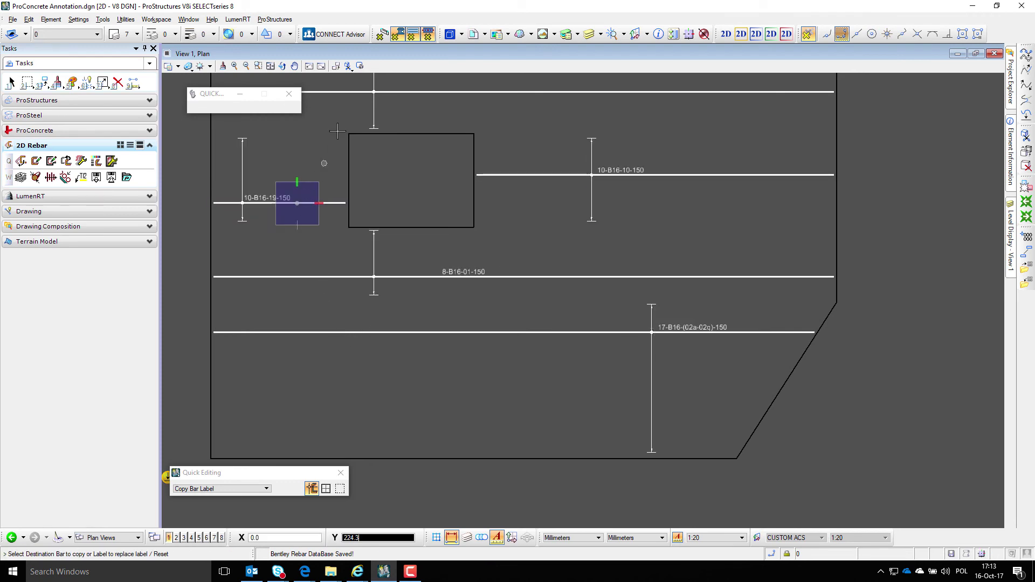
pyautogui.moveTo(345, 147); pyautogui.dragTo(349, 224, button='middle')
pyautogui.click(389, 168)
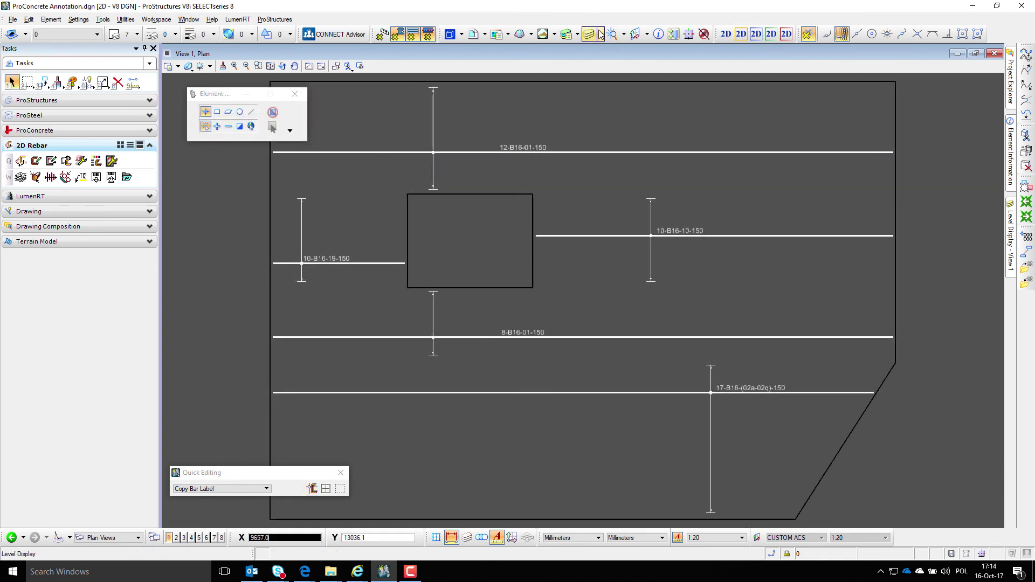
# Step: Turn on the levels SR-RBAR-SLAB-LV02_Level 11 and SR-RBAR-SLAB-FNDN_Level 10 to display the complete slab annotation
pyautogui.click(601, 34)
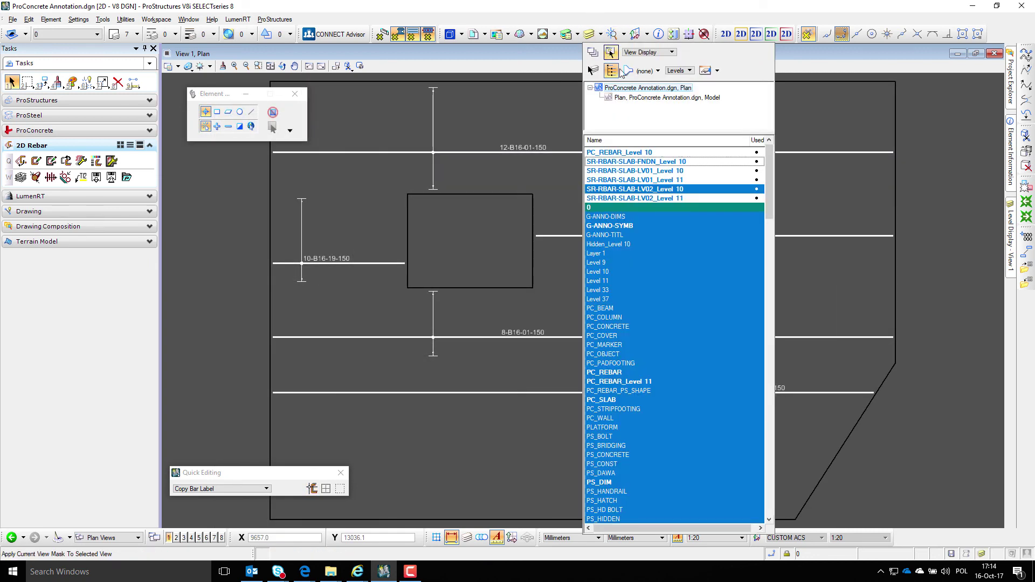
pyautogui.click(649, 199)
pyautogui.click(653, 162)
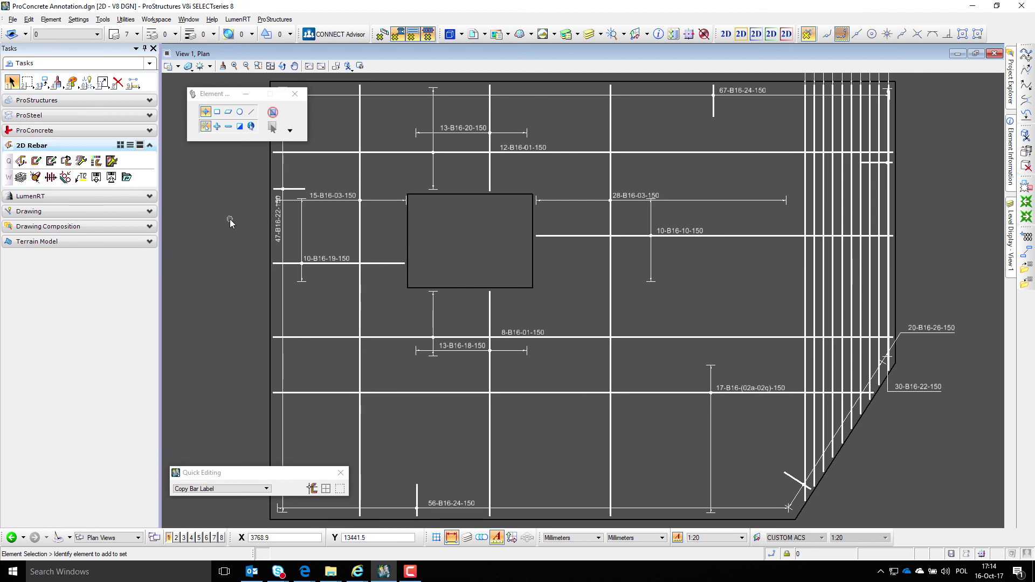
pyautogui.scroll(-1, 229, 226)
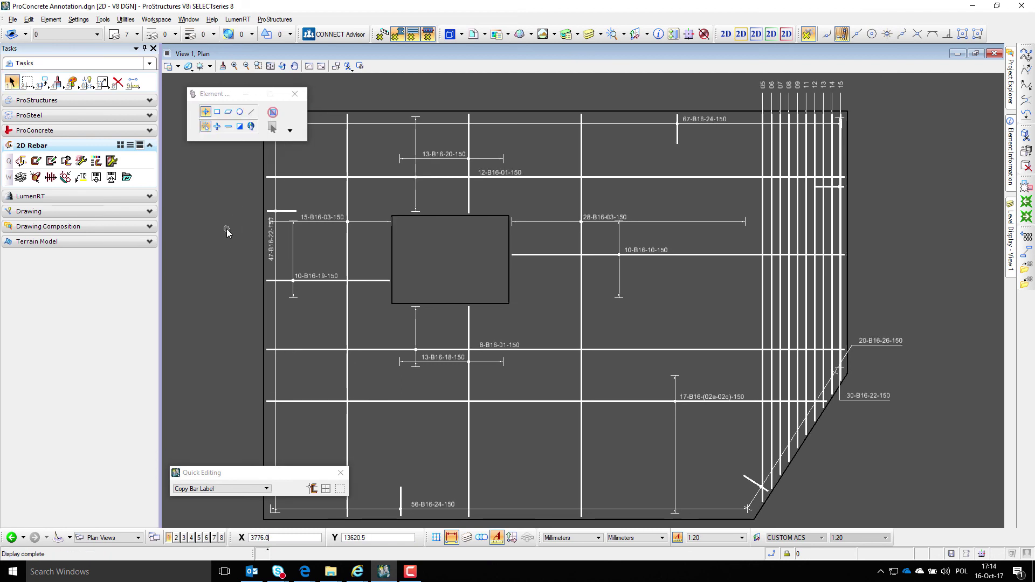